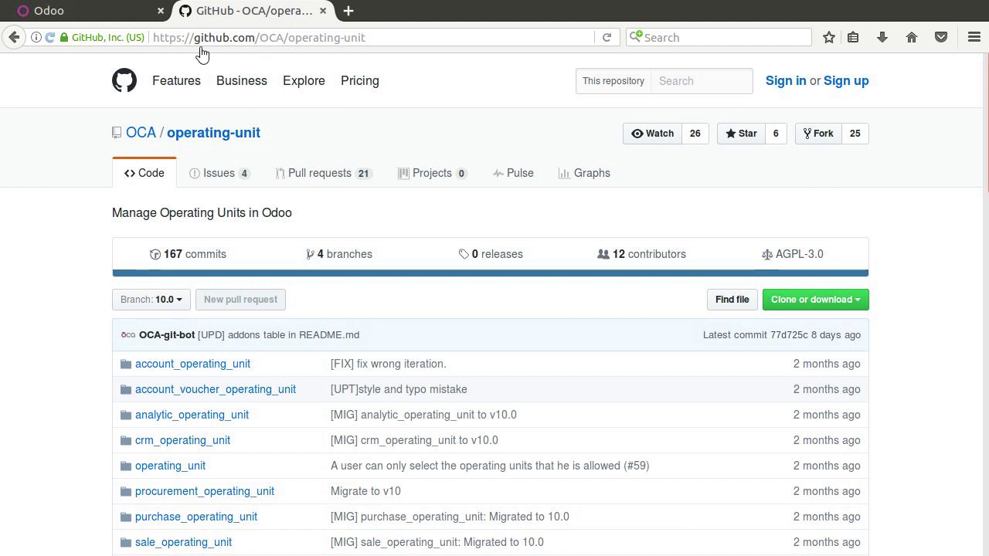
pyautogui.moveTo(366, 37); pyautogui.dragTo(159, 38)
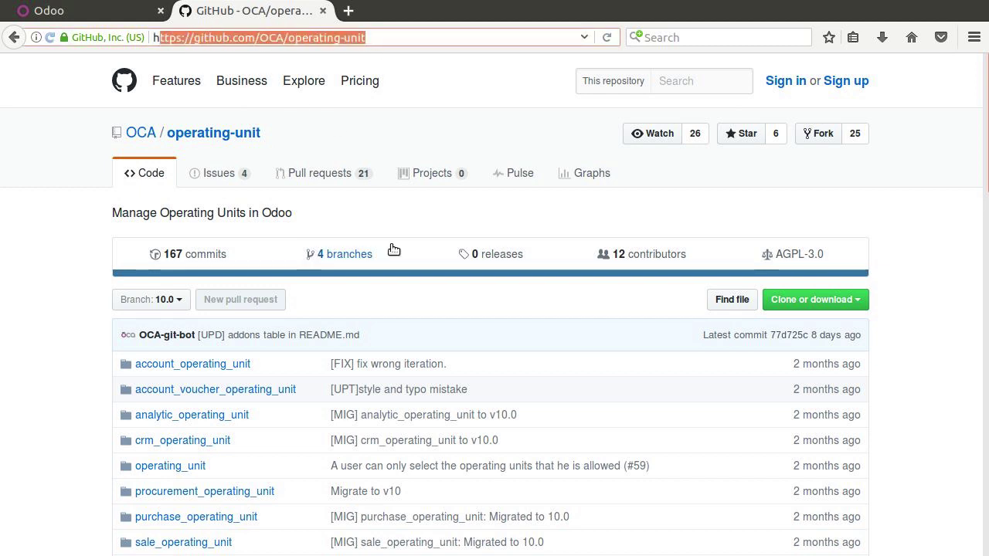
pyautogui.scroll(-1, 394, 249)
pyautogui.scroll(-2, 394, 250)
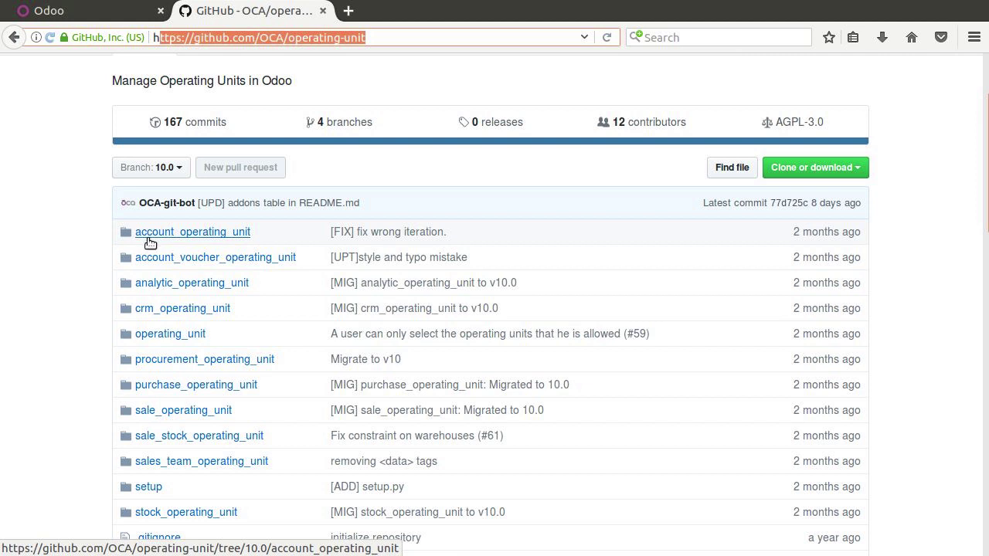
pyautogui.scroll(-2, 207, 263)
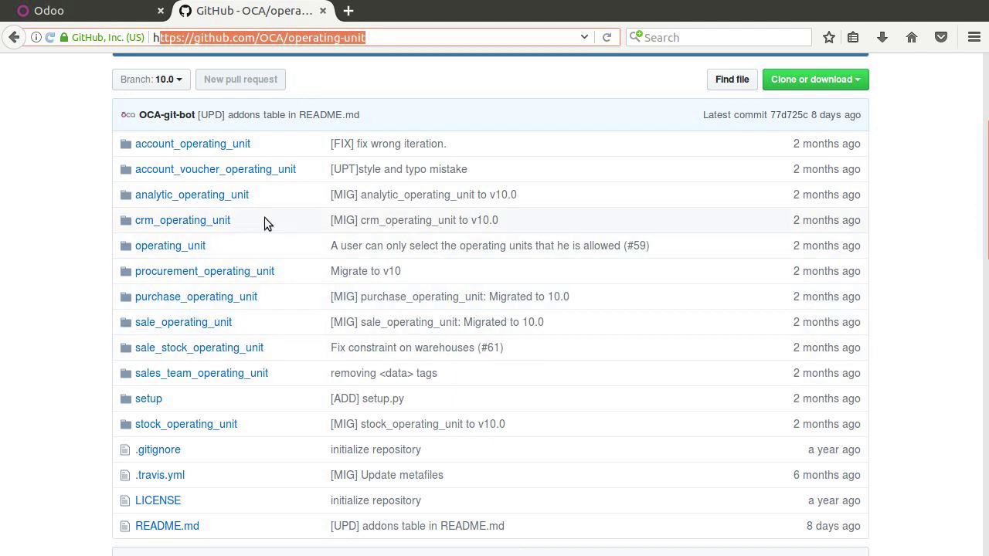
pyautogui.click(71, 15)
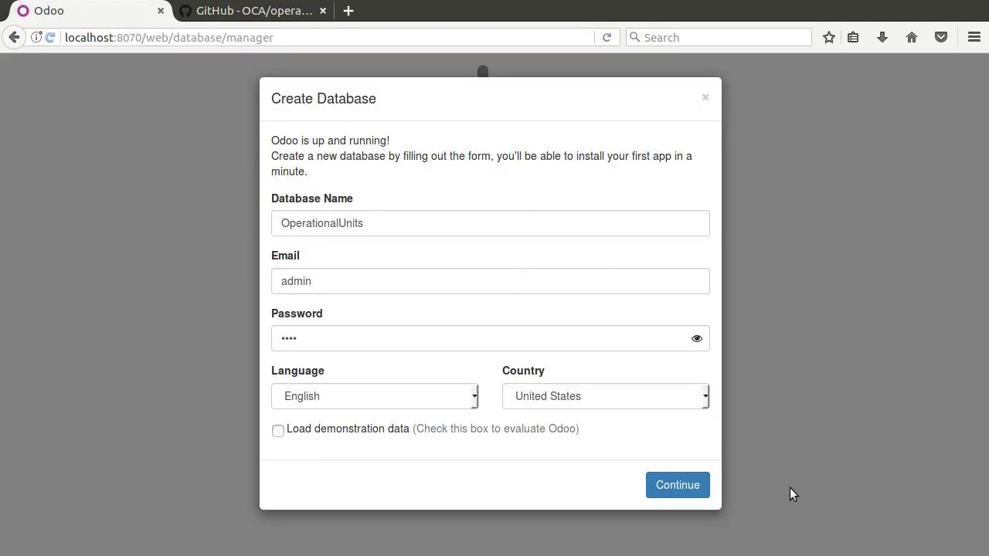
# Confirm creation of the OperationalUnits database with demonstration data left off
pyautogui.click(678, 491)
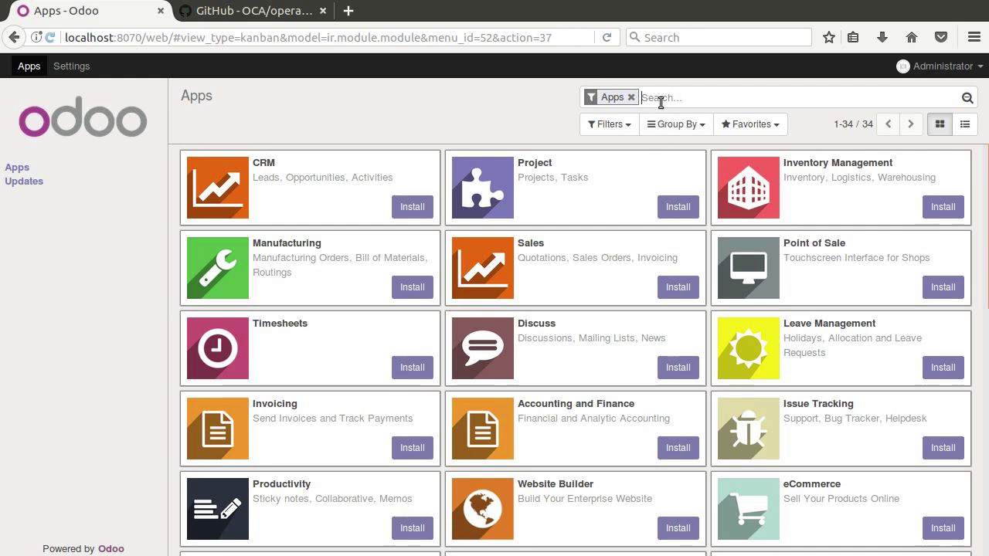
# Search Apps for 'accounting', install Accounting and Finance, and go to its dashboard
pyautogui.write('accounting')
pyautogui.press('Return')
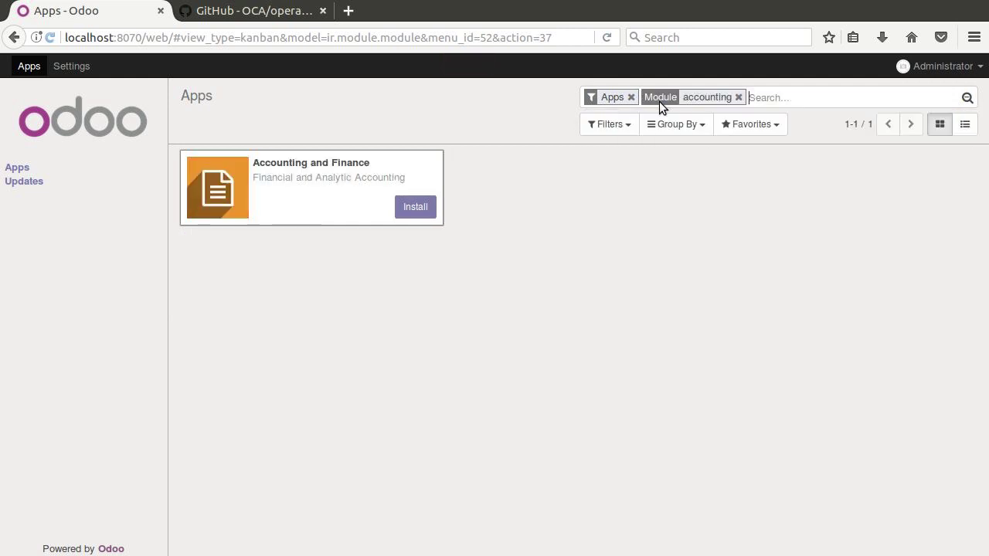
pyautogui.click(415, 207)
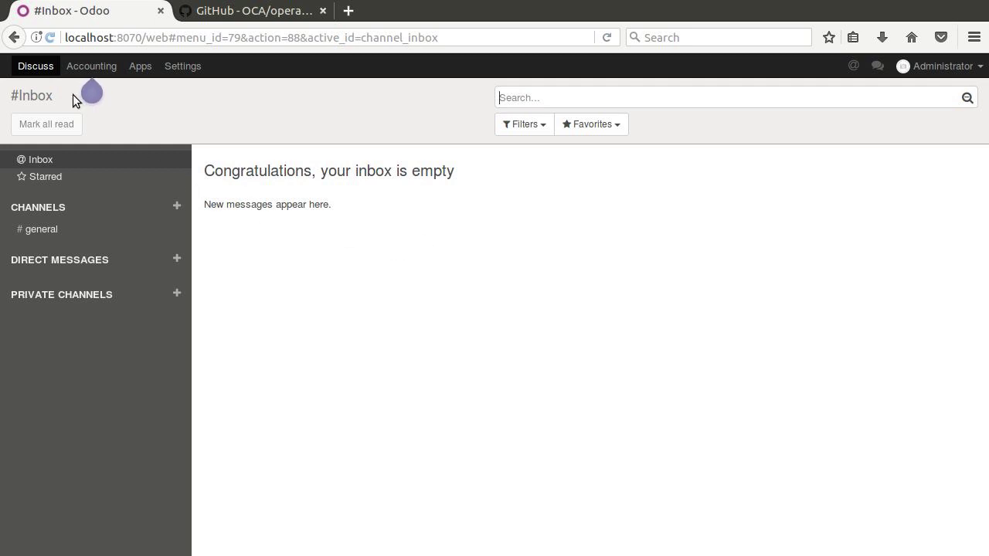
pyautogui.click(99, 69)
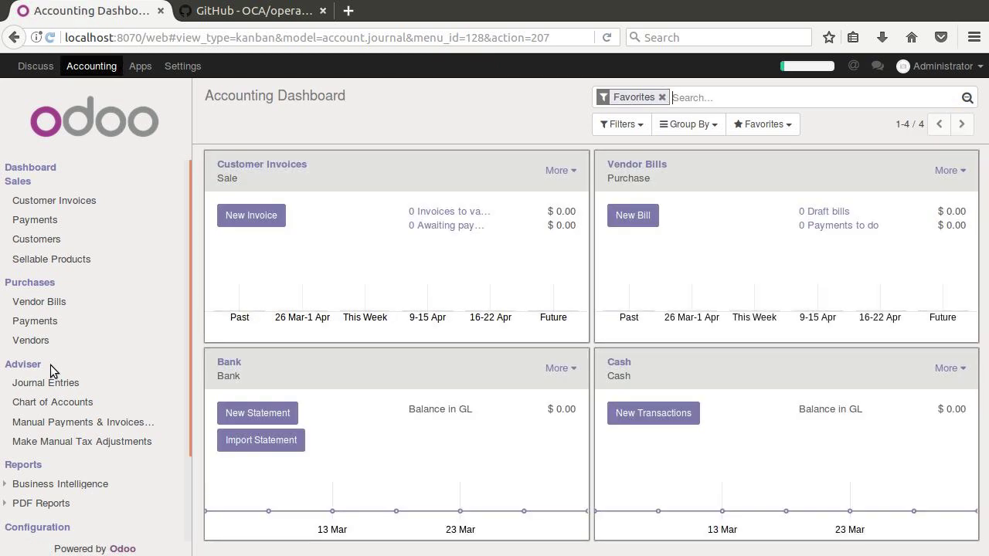
# Clear the Apps filter, search 'operating', and install Accounting with Operating Units
pyautogui.click(139, 74)
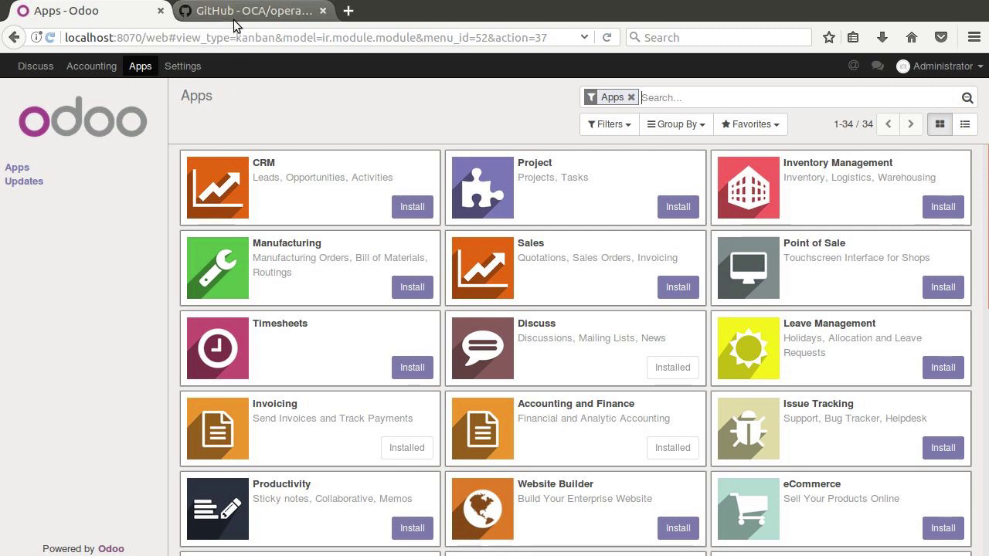
pyautogui.click(278, 11)
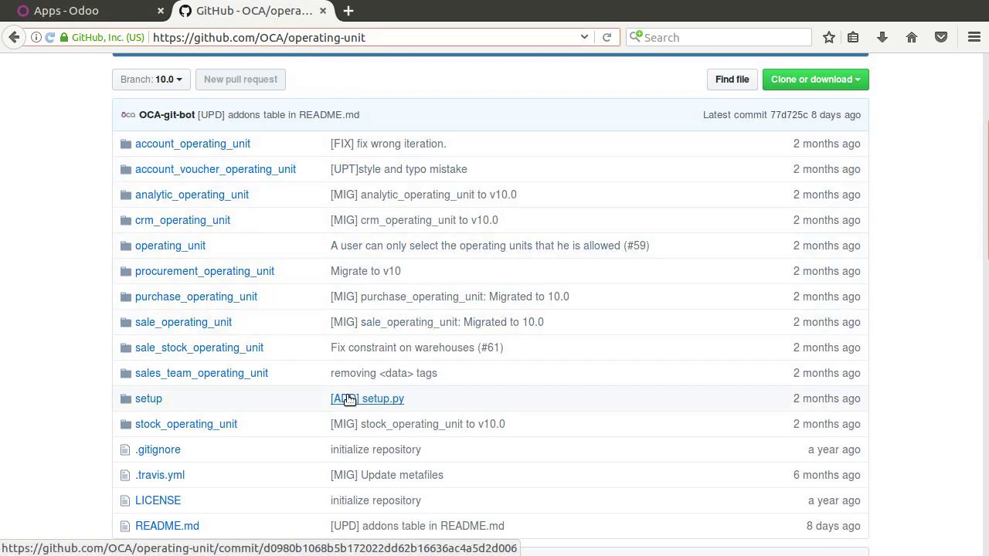
pyautogui.click(77, 13)
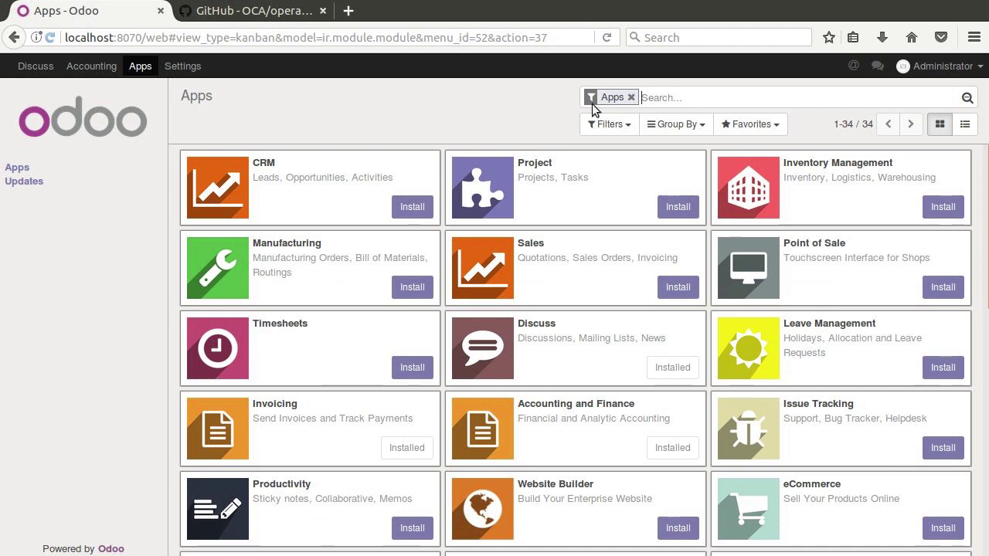
pyautogui.click(630, 99)
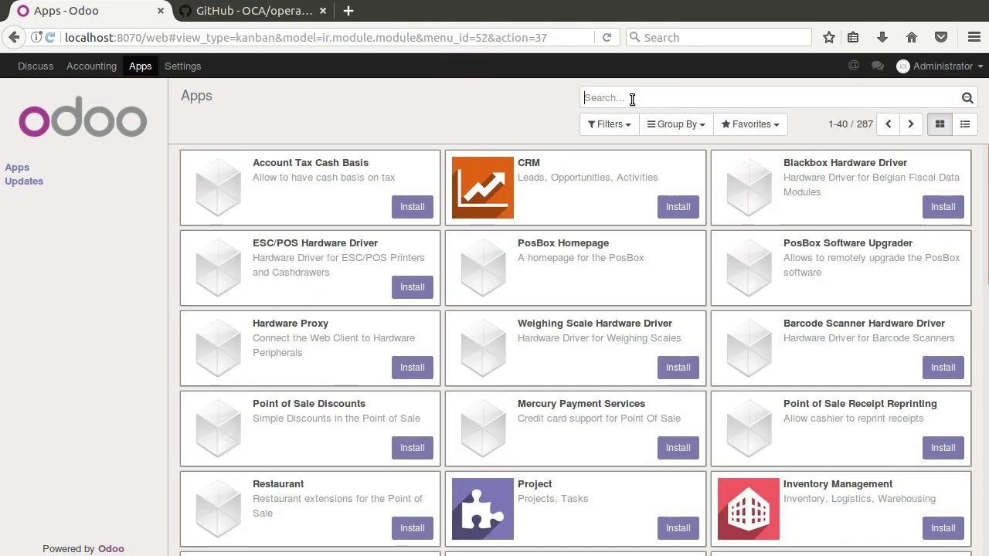
pyautogui.write('operating')
pyautogui.press('Return')
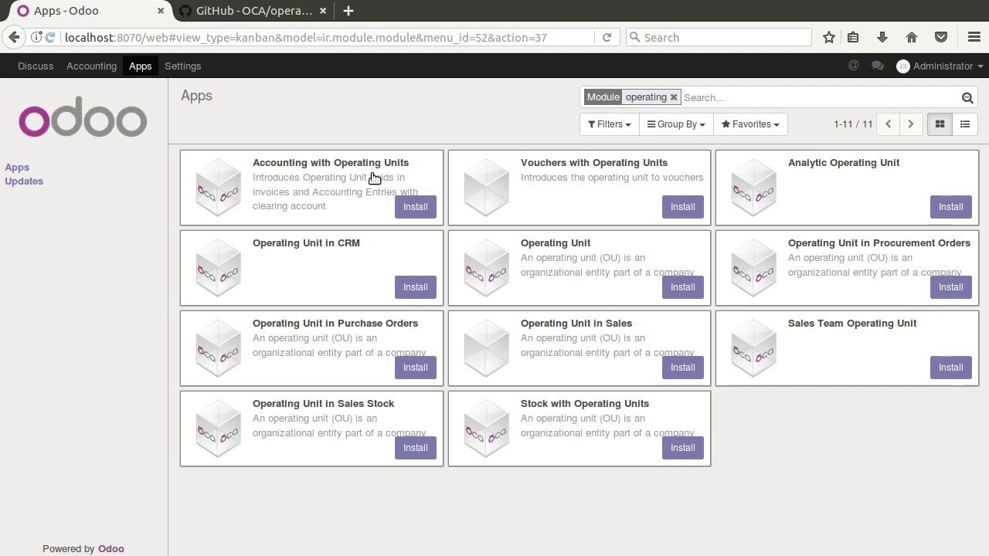
pyautogui.click(416, 209)
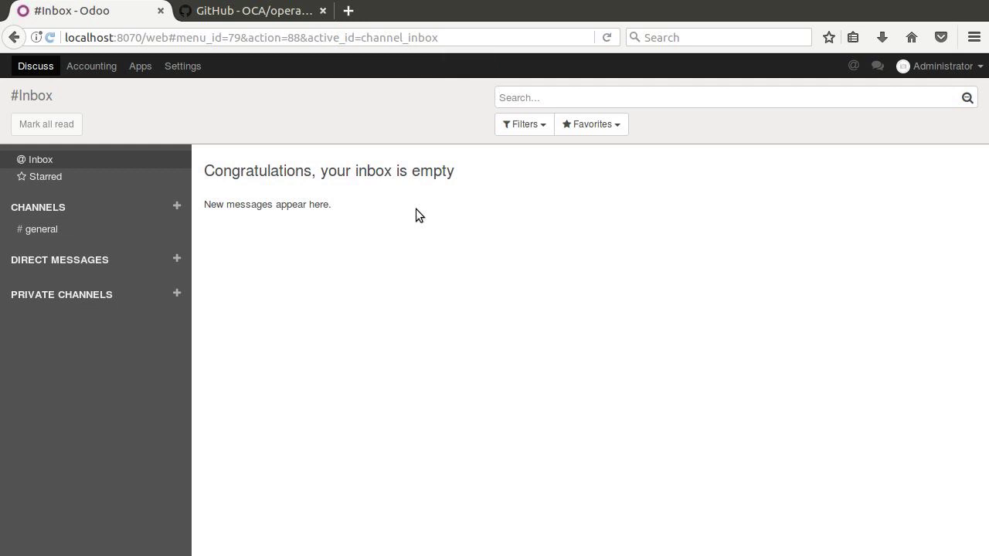
# Start a new customer invoice and assign it to Main Operating Unit
pyautogui.click(91, 68)
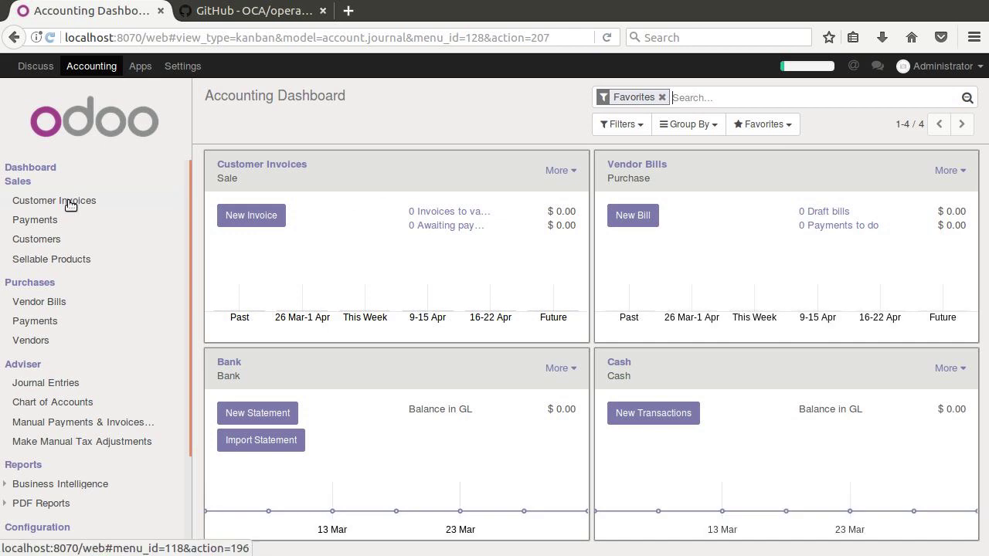
pyautogui.click(67, 200)
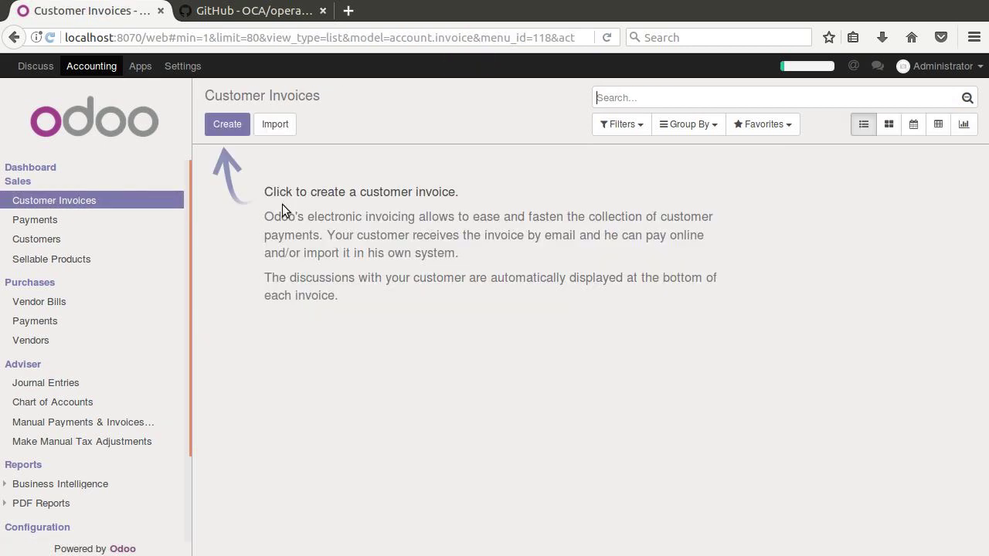
pyautogui.click(236, 130)
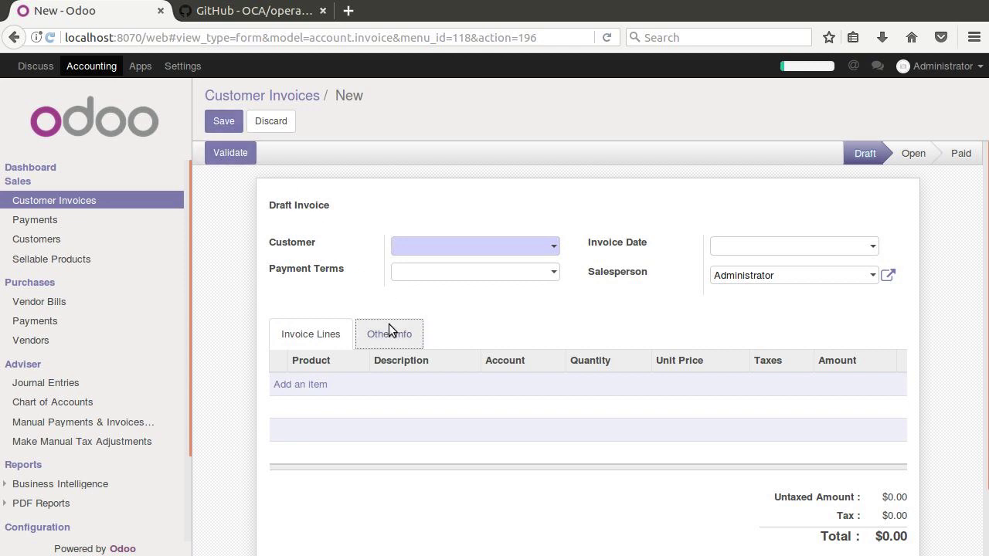
pyautogui.click(388, 330)
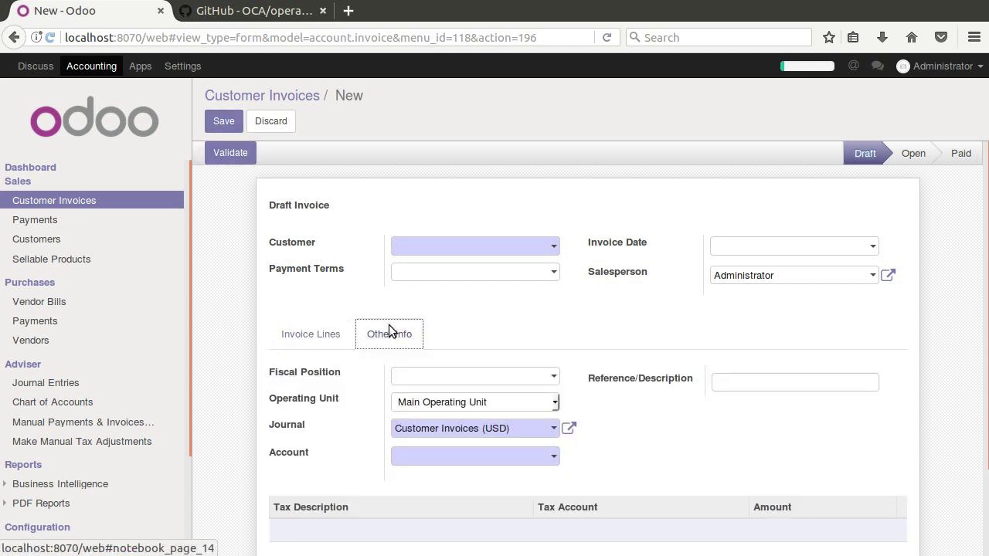
pyautogui.scroll(-1, 390, 347)
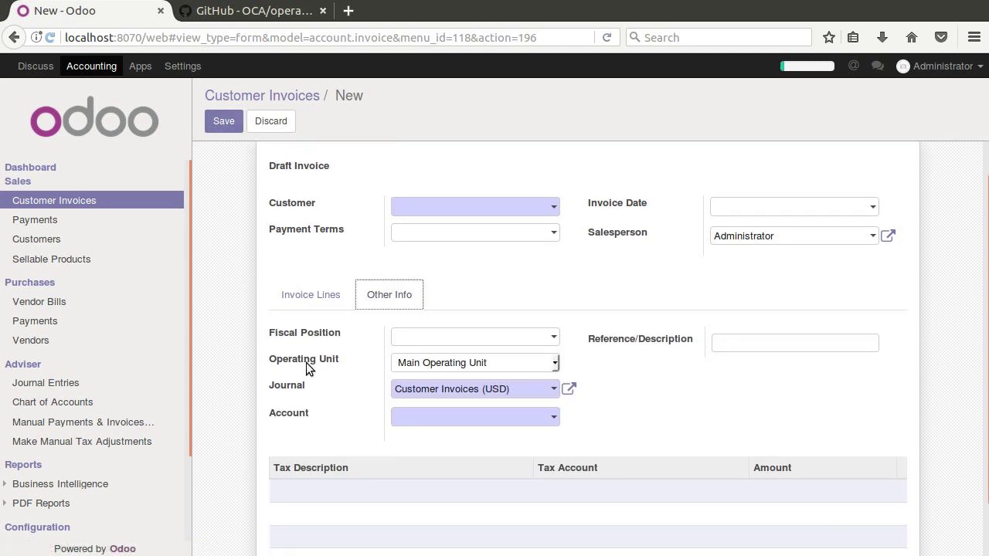
pyautogui.click(466, 369)
pyautogui.click(469, 405)
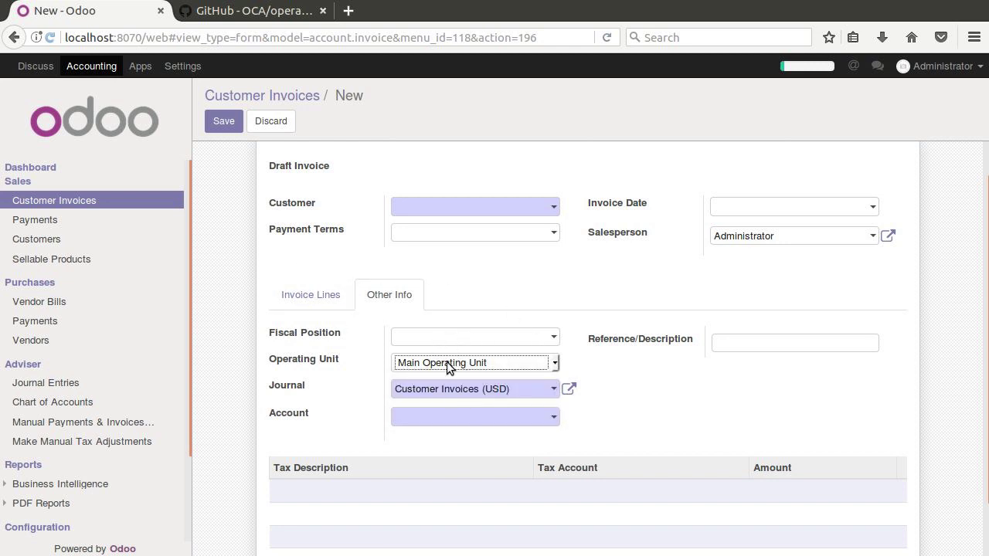
# Set the invoice customer to a newly created 'Acme Products'
pyautogui.click(521, 210)
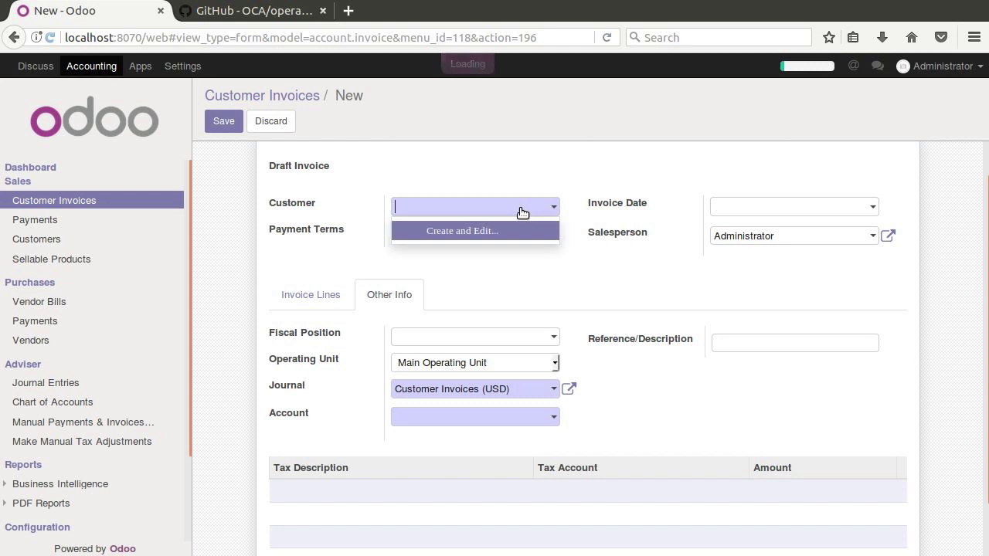
pyautogui.write('A')
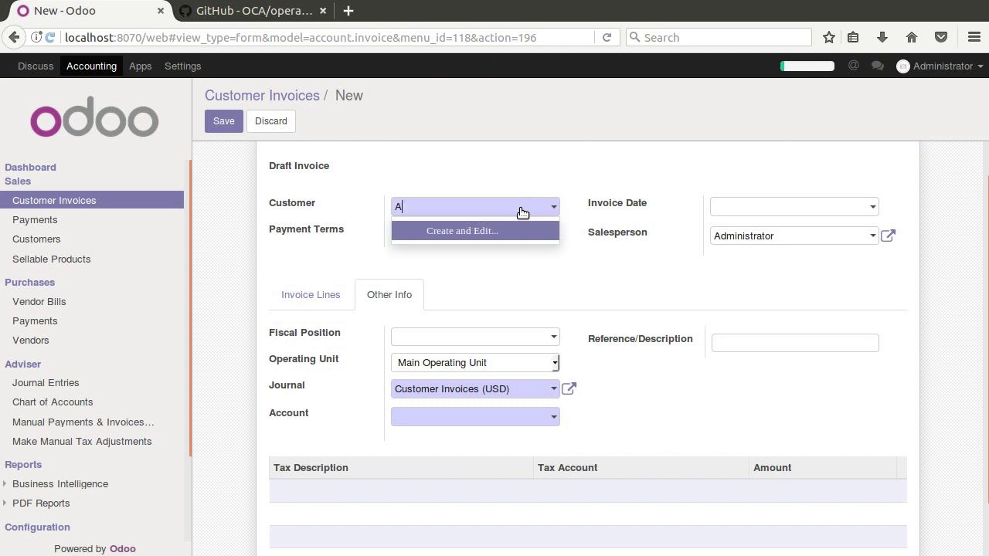
pyautogui.write('cme F')
pyautogui.press('BackSpace')
pyautogui.press('BackSpace')
pyautogui.press('BackSpace')
pyautogui.press('BackSpace')
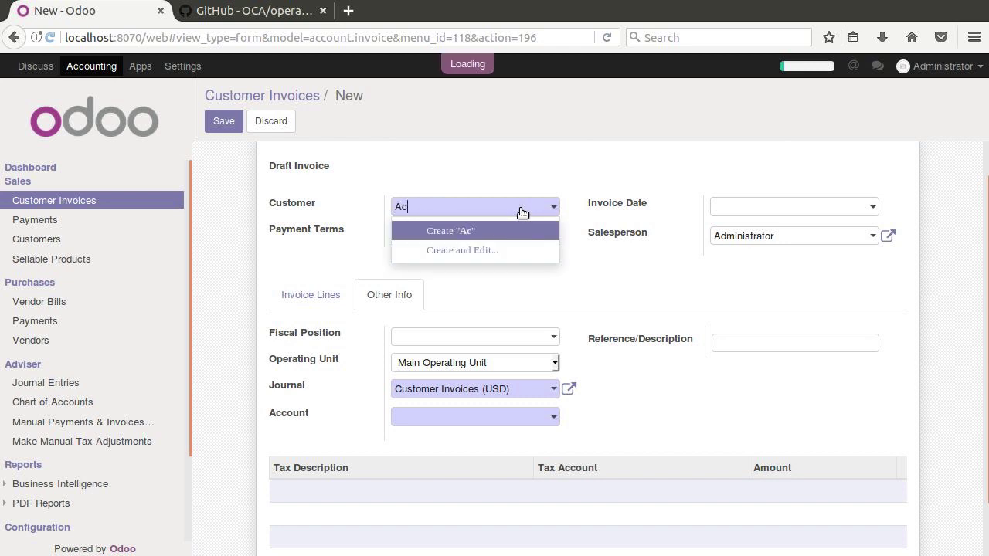
pyautogui.write('me Products')
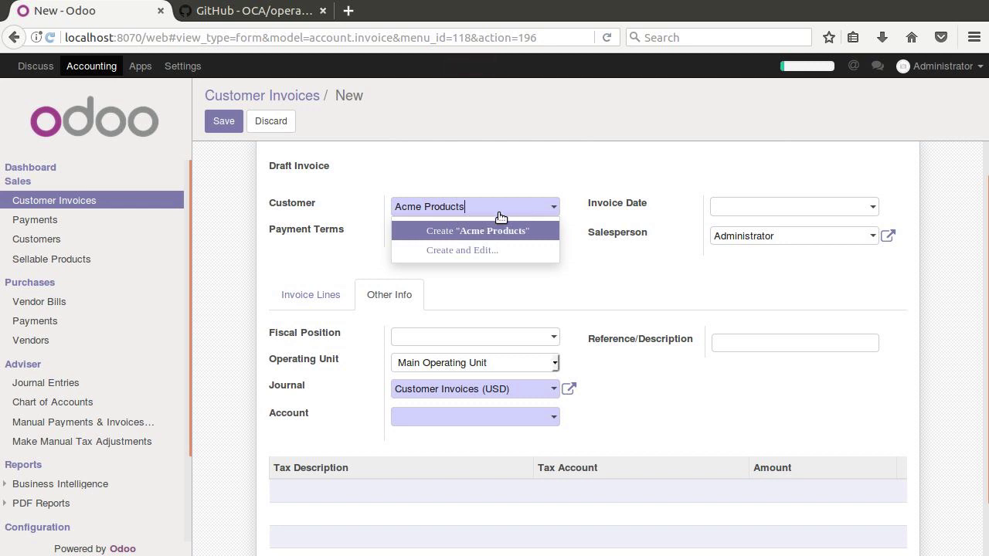
pyautogui.click(483, 232)
# Add an invoice line with a newly created product named 'ISP Service'
pyautogui.click(311, 294)
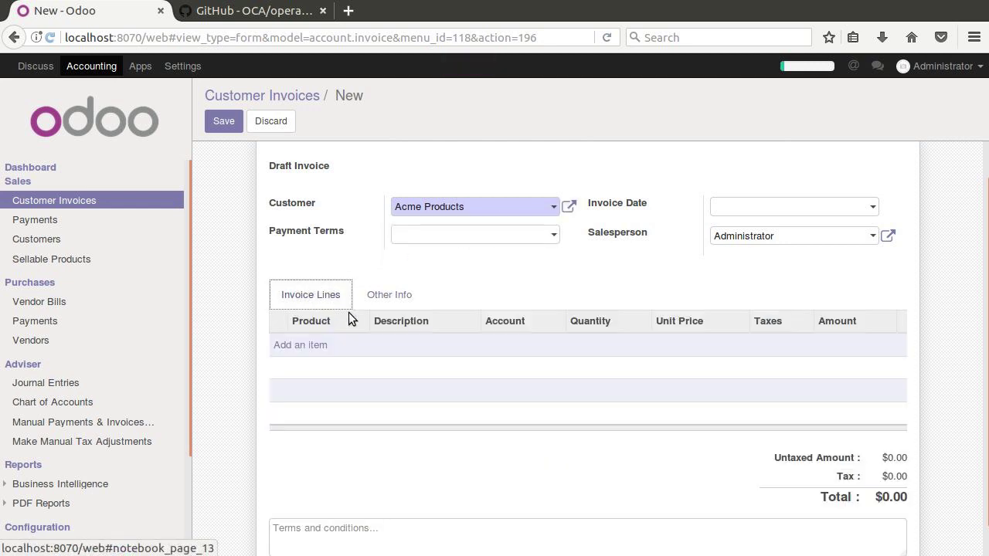
pyautogui.click(310, 345)
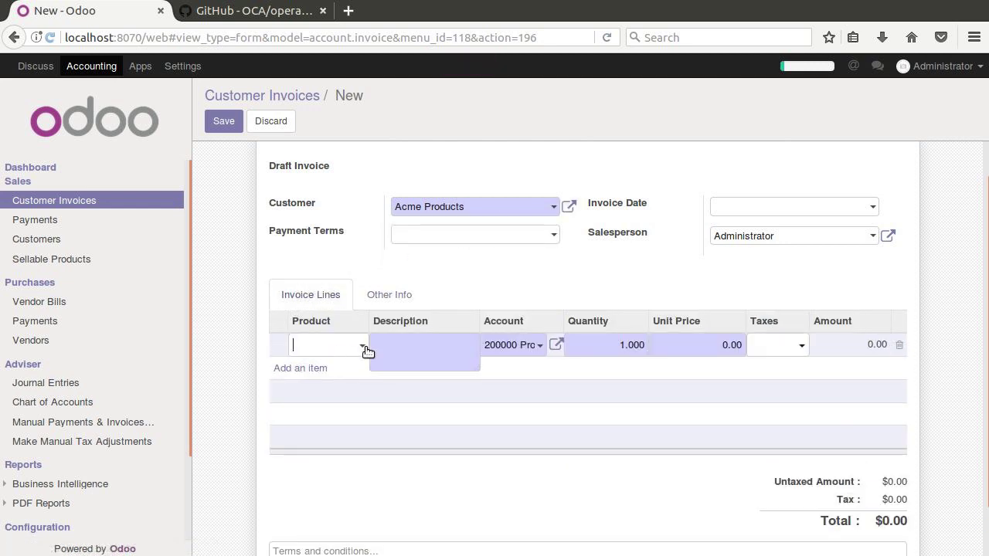
pyautogui.click(328, 349)
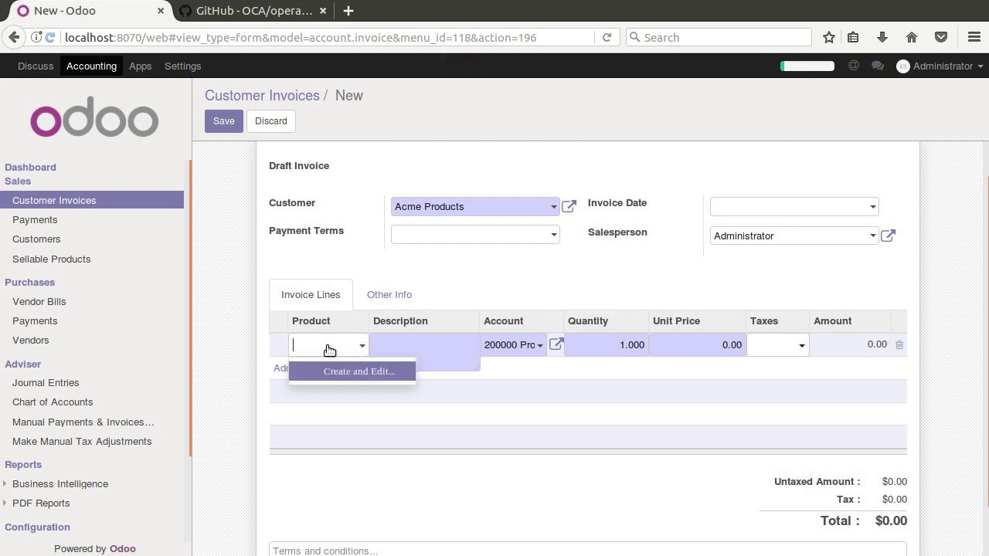
pyautogui.write('Service')
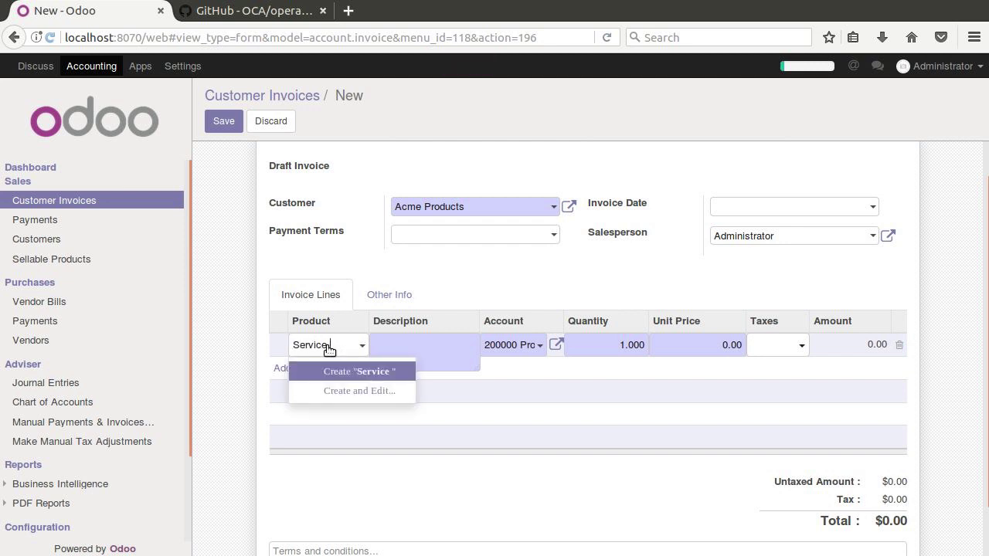
pyautogui.press('BackSpace')
pyautogui.press('BackSpace')
pyautogui.press('BackSpace')
pyautogui.press('BackSpace')
pyautogui.press('BackSpace')
pyautogui.write('ISP Service')
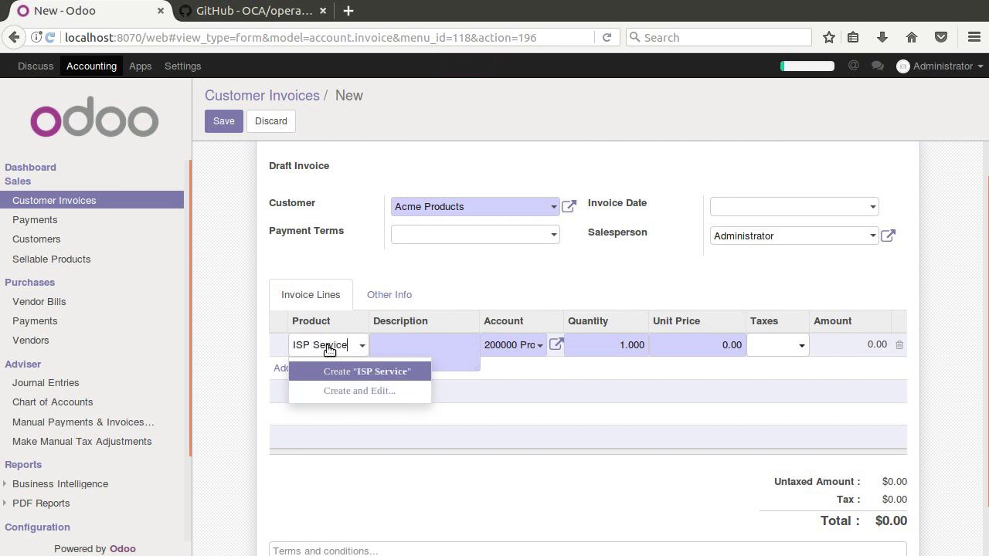
pyautogui.click(381, 374)
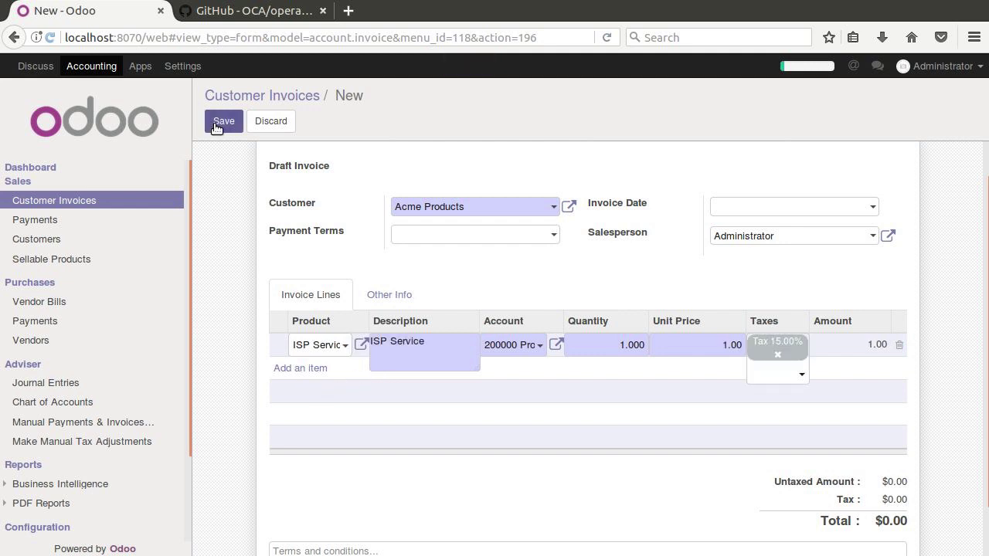
# Open the ISP Service product, review its tabs, and save it
pyautogui.click(359, 345)
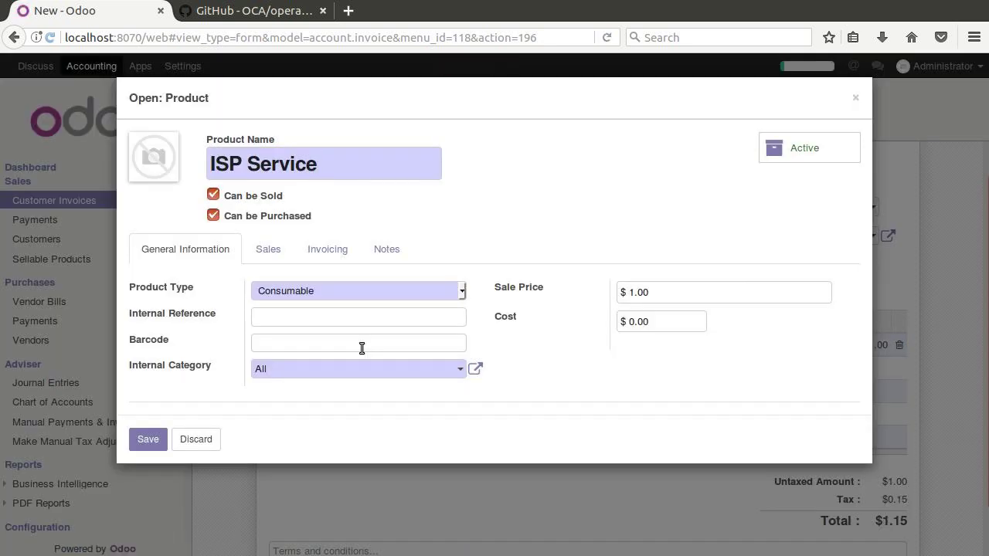
pyautogui.click(338, 252)
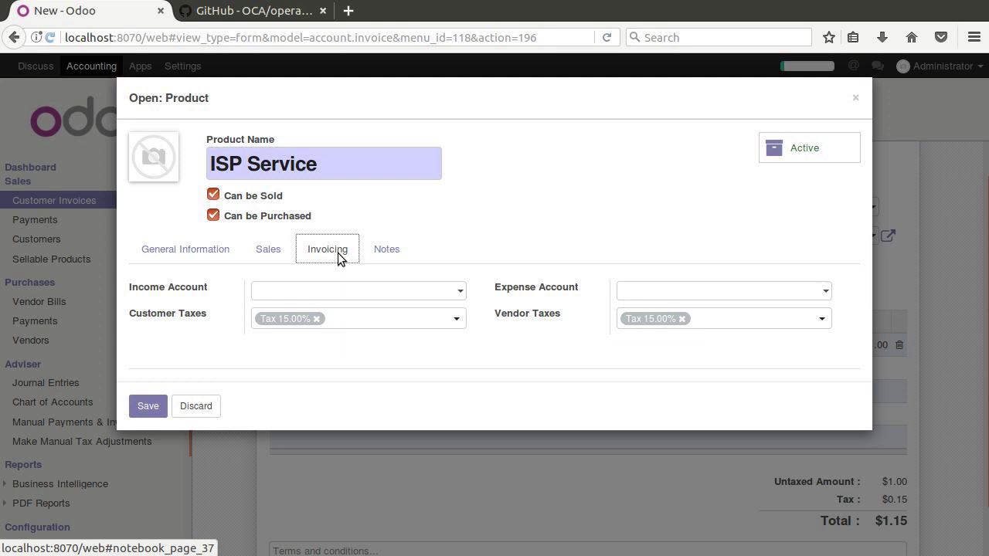
pyautogui.click(384, 251)
pyautogui.click(268, 251)
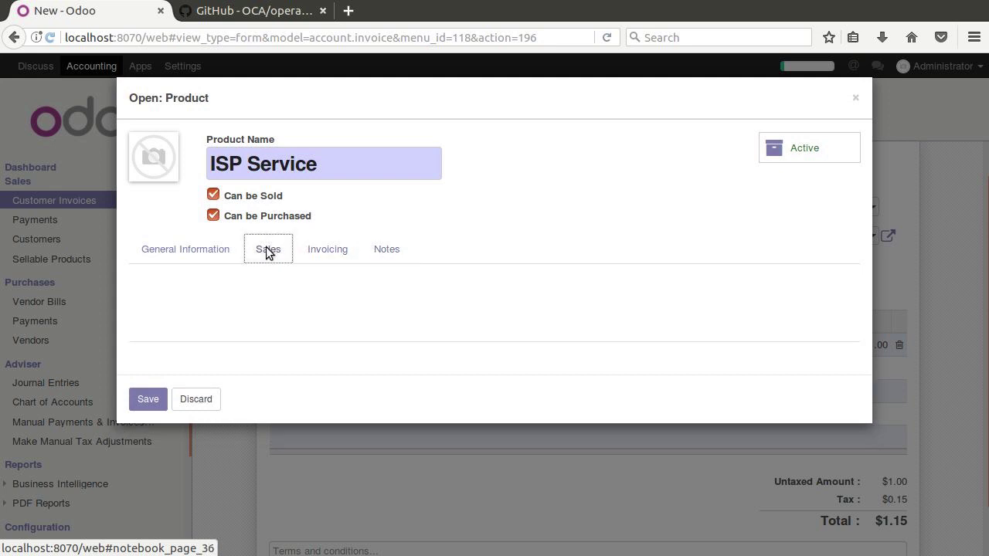
pyautogui.click(166, 251)
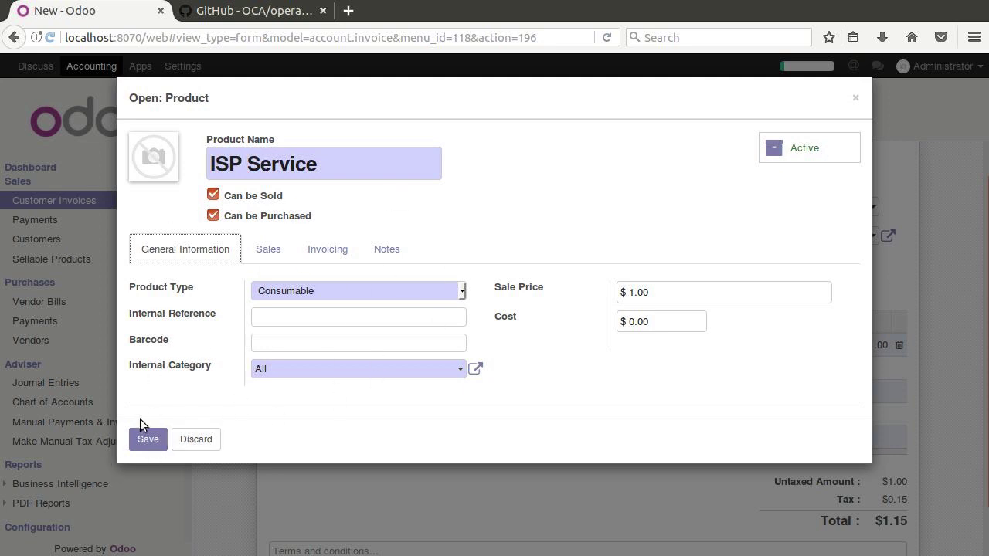
pyautogui.click(148, 441)
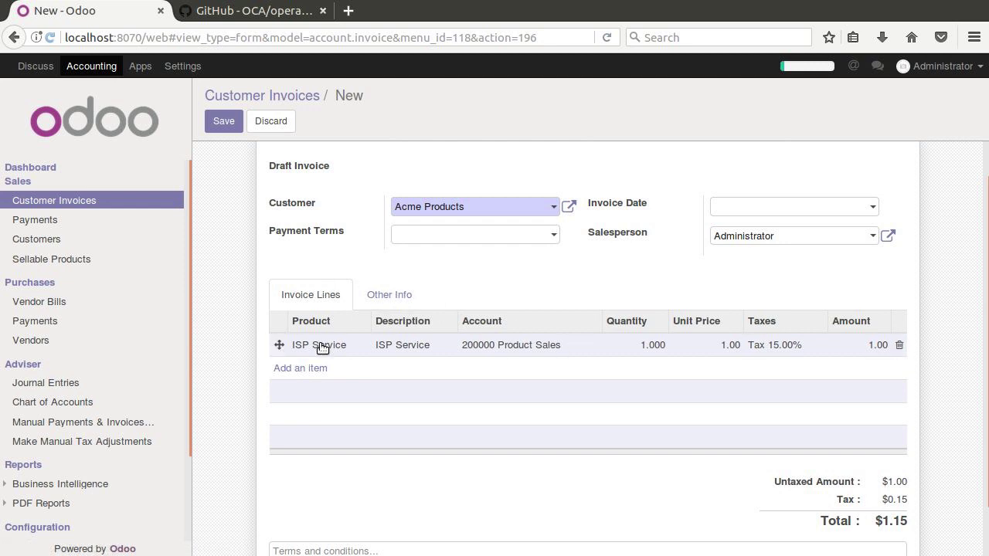
# Change the ISP Service product's sale price to 10.00 and save it
pyautogui.click(354, 351)
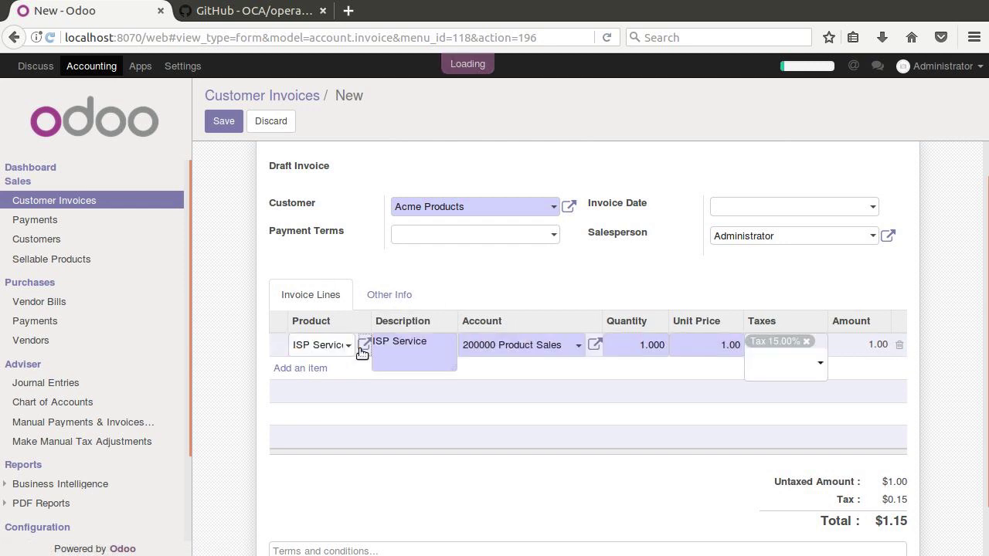
pyautogui.click(362, 345)
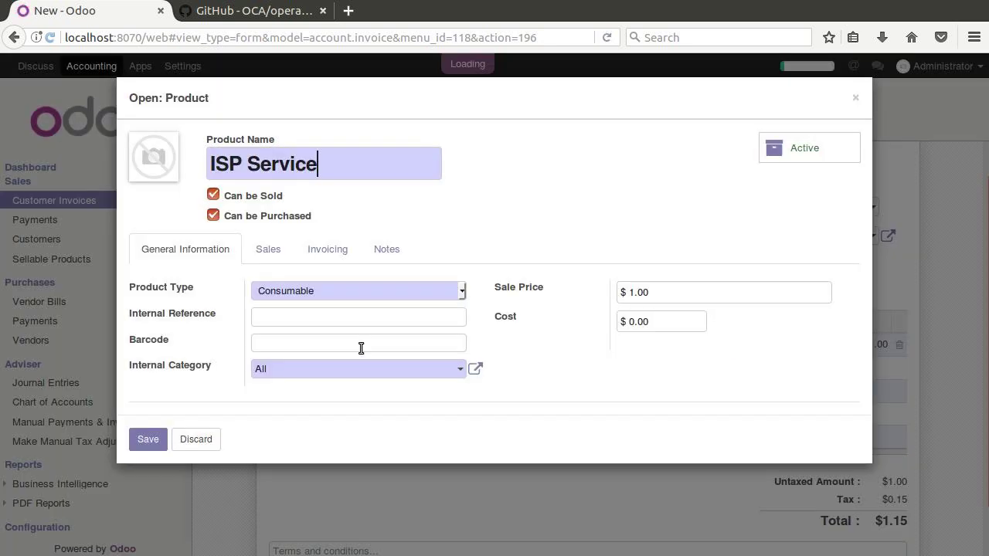
pyautogui.click(636, 298)
pyautogui.write('0')
pyautogui.click(148, 439)
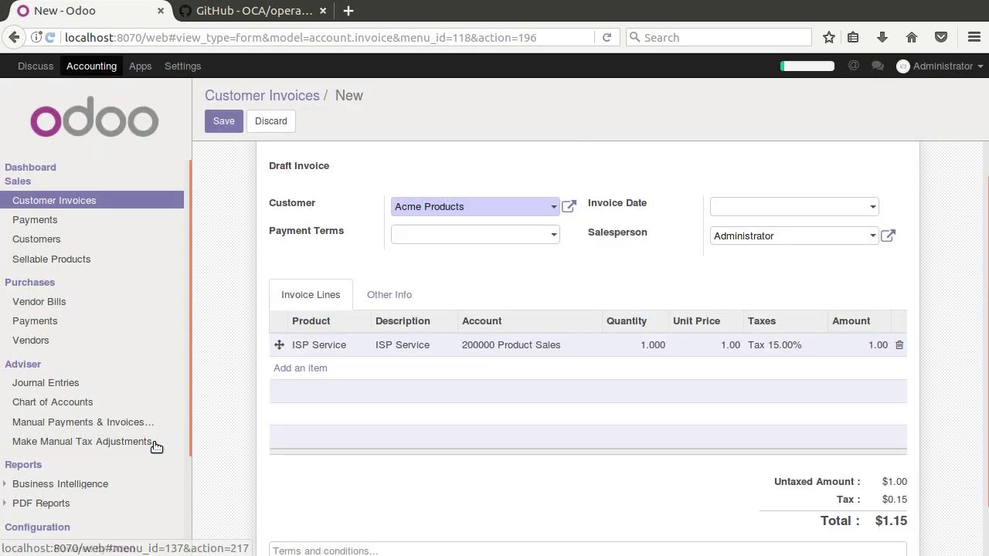
pyautogui.click(726, 345)
# Set the ISP Service unit price to 12.00, save the $13.80 invoice, and view Other Info
pyautogui.click(726, 345)
pyautogui.write('2')
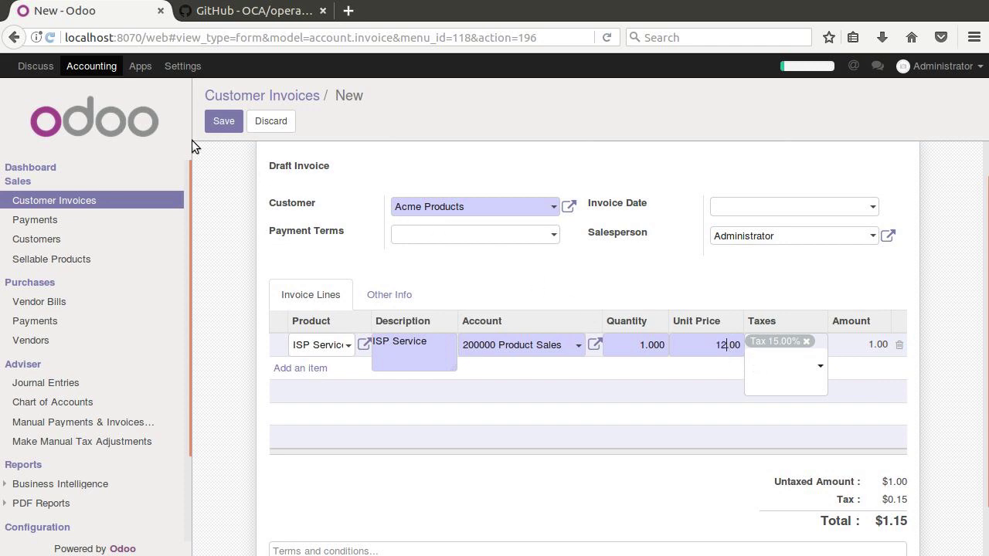
pyautogui.click(211, 121)
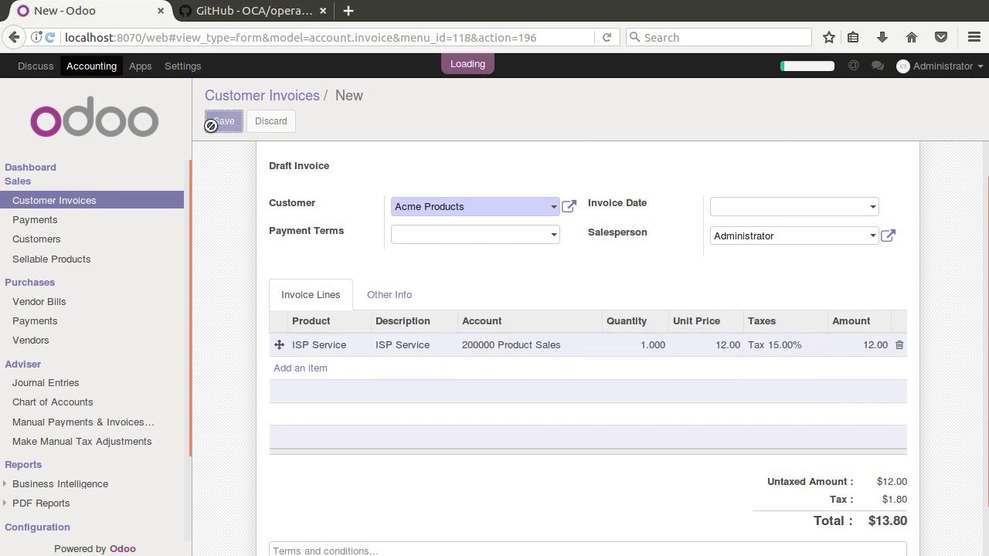
pyautogui.click(389, 282)
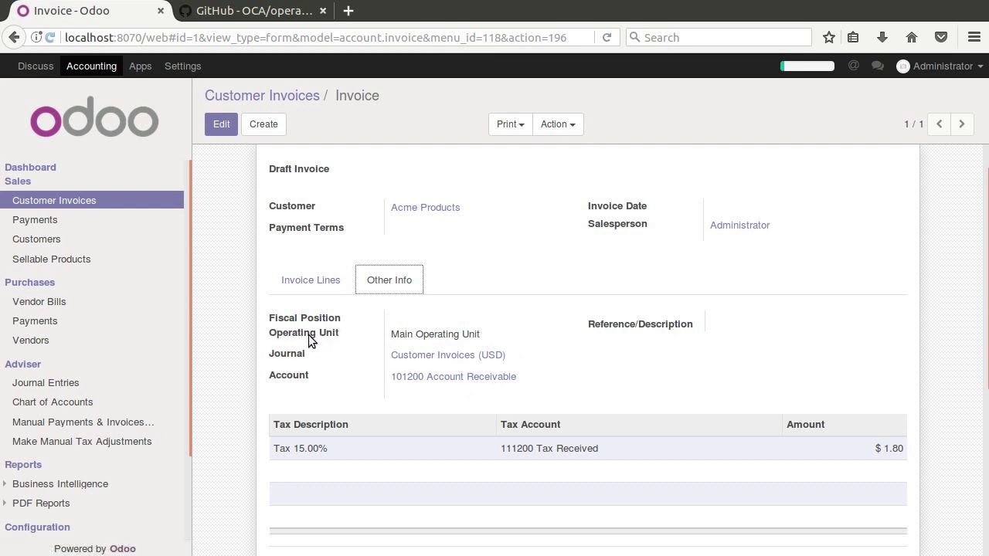
pyautogui.click(412, 338)
# Expand the Accounting, Management, Financial Reports and Payments configuration groups in the sidebar
pyautogui.scroll(-3, 173, 337)
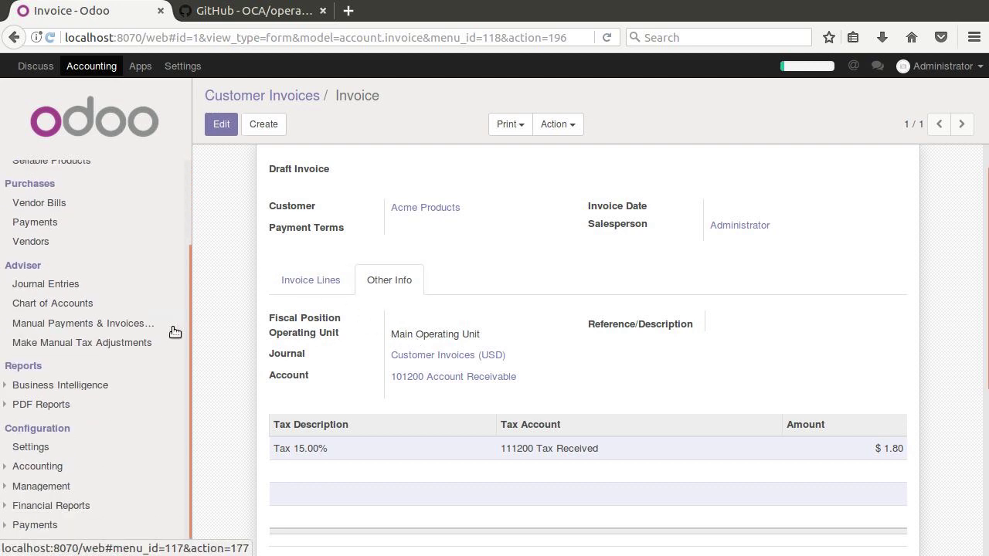
pyautogui.click(17, 466)
pyautogui.scroll(2, 45, 483)
pyautogui.scroll(-4, 45, 484)
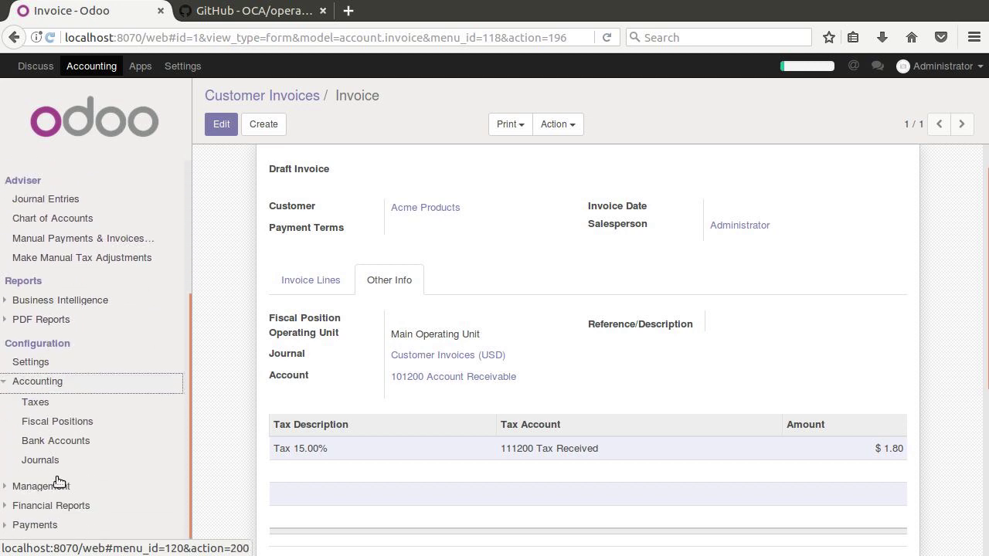
pyautogui.click(20, 493)
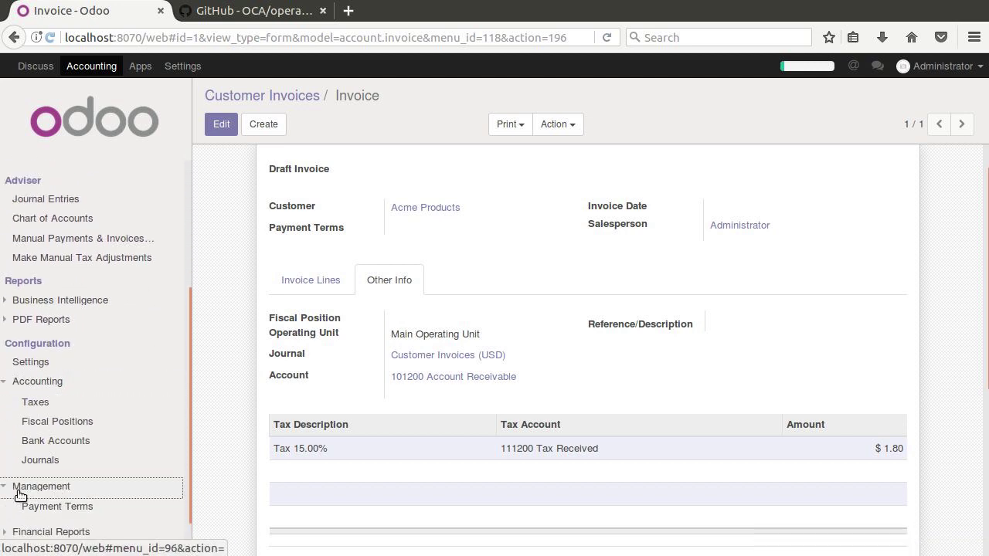
pyautogui.scroll(-1, 21, 494)
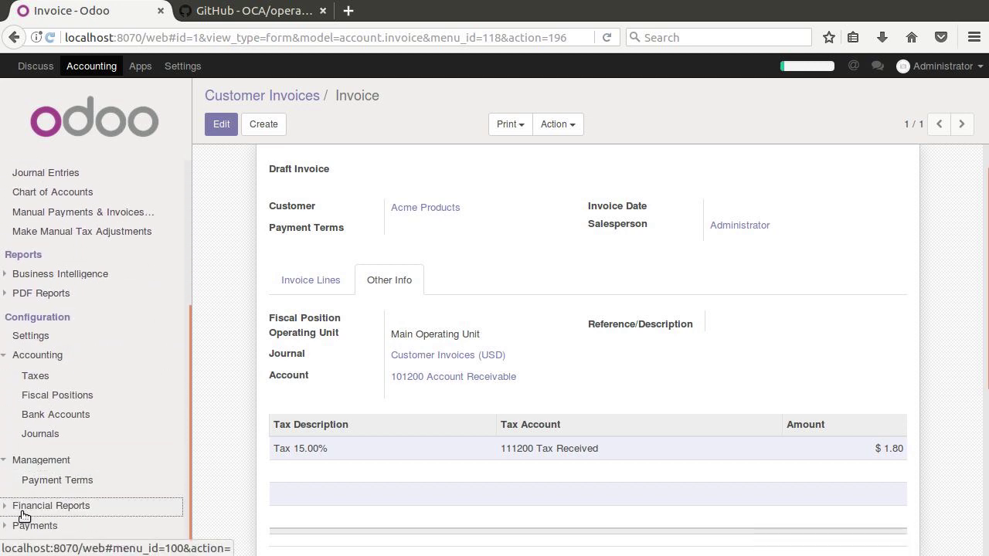
pyautogui.click(23, 509)
pyautogui.click(34, 527)
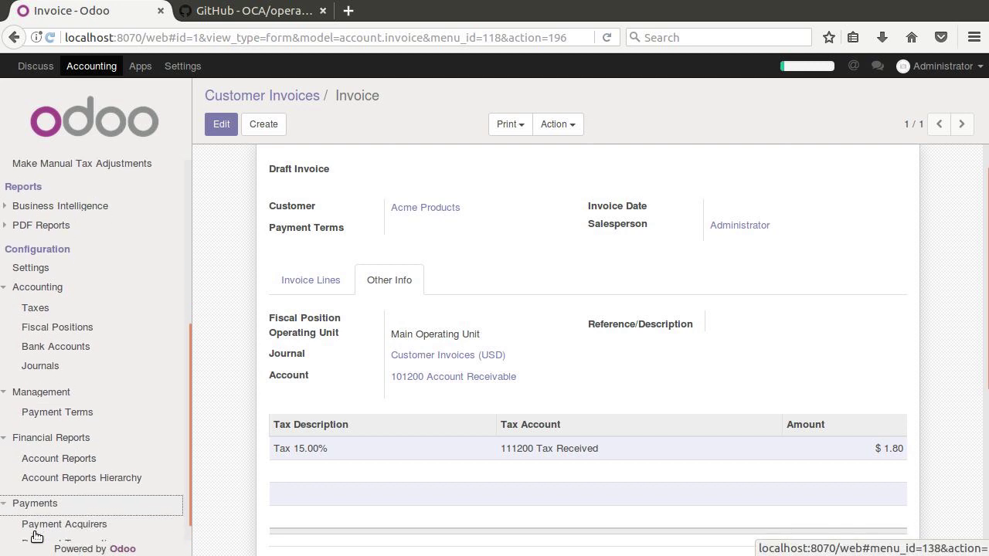
pyautogui.scroll(-1, 36, 535)
pyautogui.scroll(5, 36, 538)
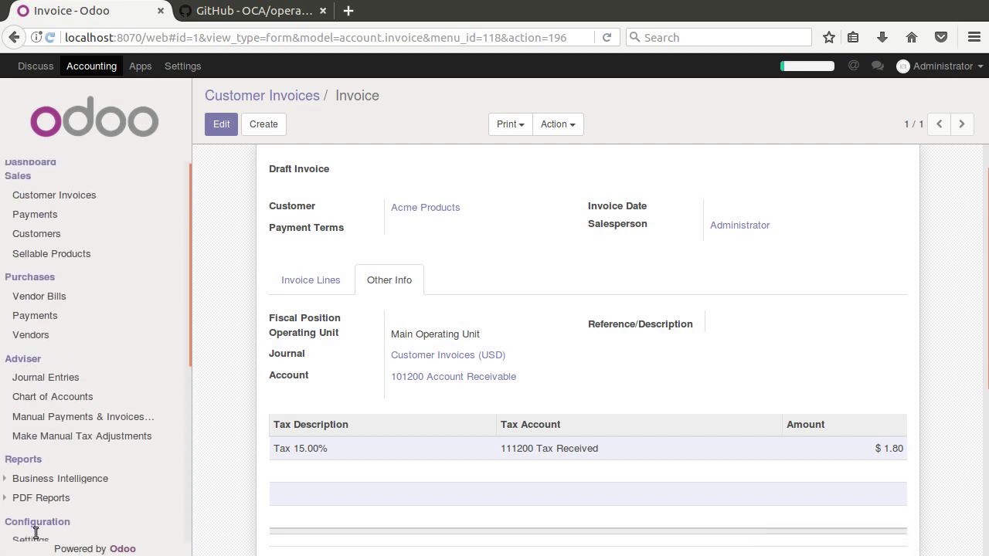
pyautogui.scroll(-5, 35, 533)
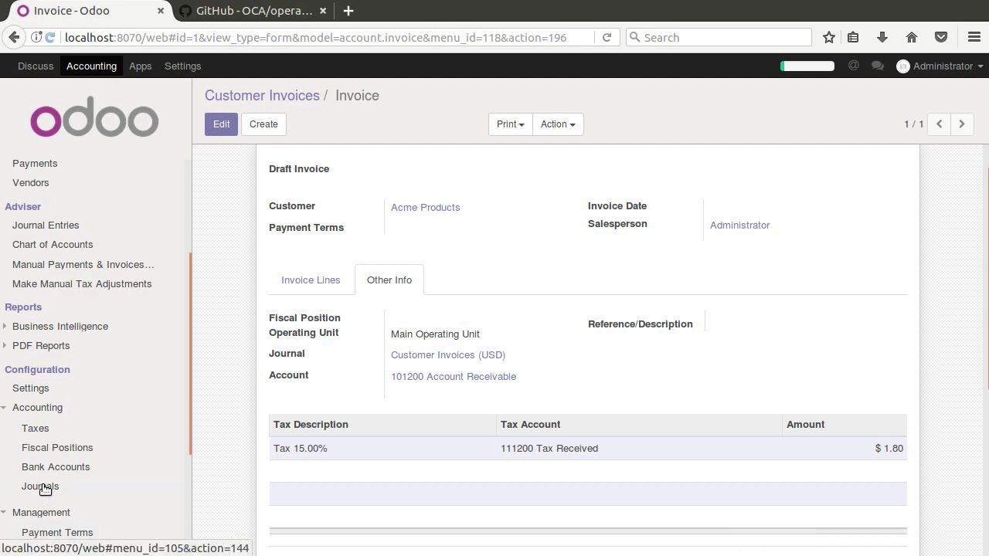
pyautogui.click(32, 388)
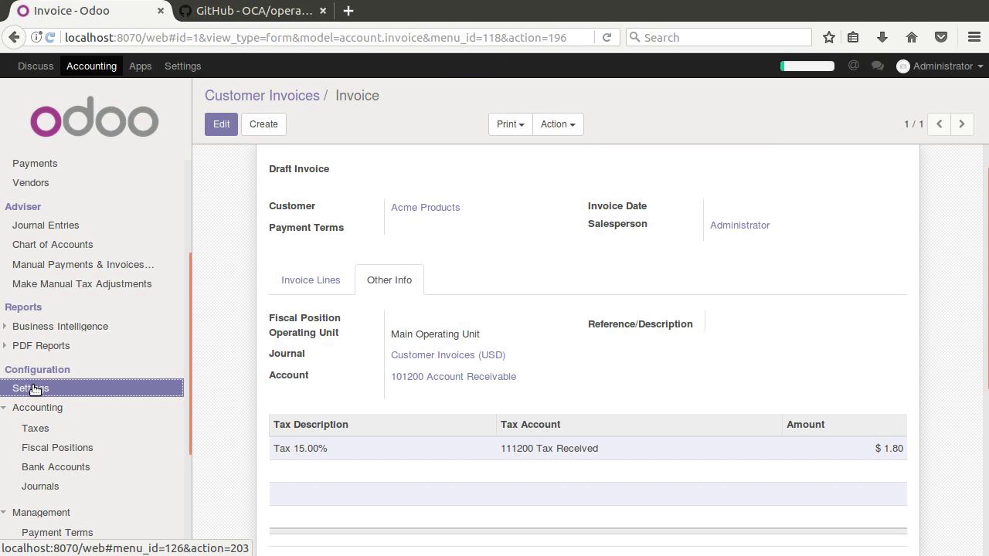
# Scroll through the Accounting settings page to review fiscal year and currency options
pyautogui.scroll(3, 124, 355)
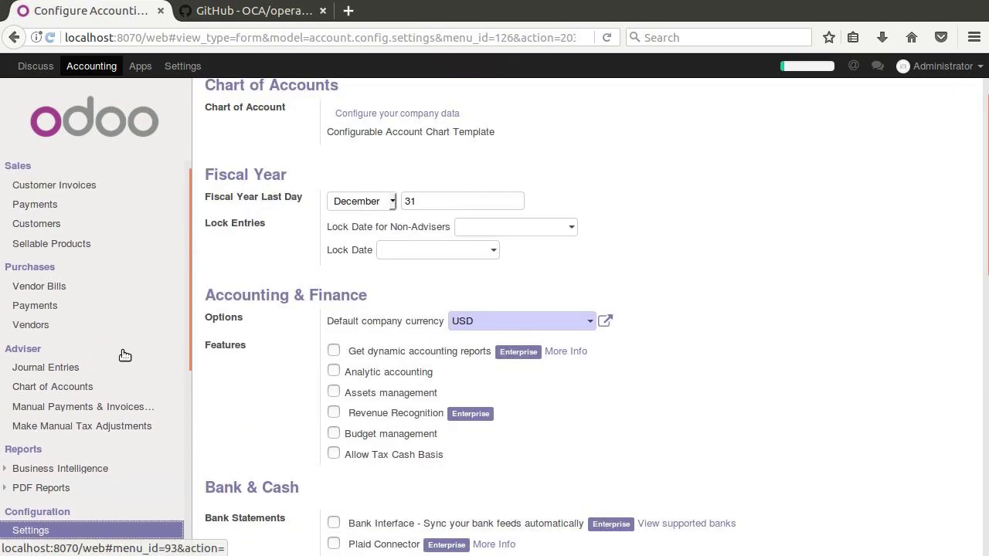
pyautogui.scroll(-6, 122, 351)
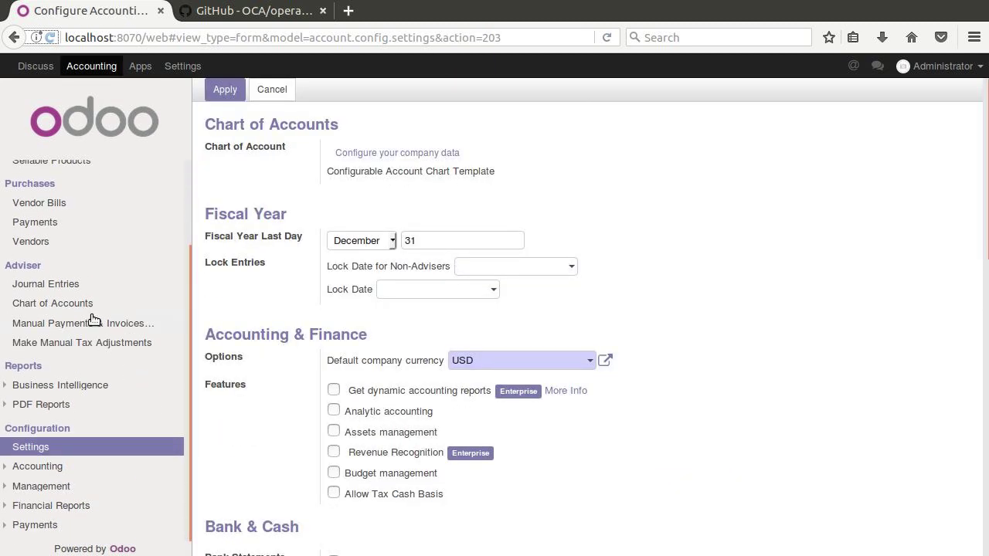
pyautogui.scroll(3, 77, 266)
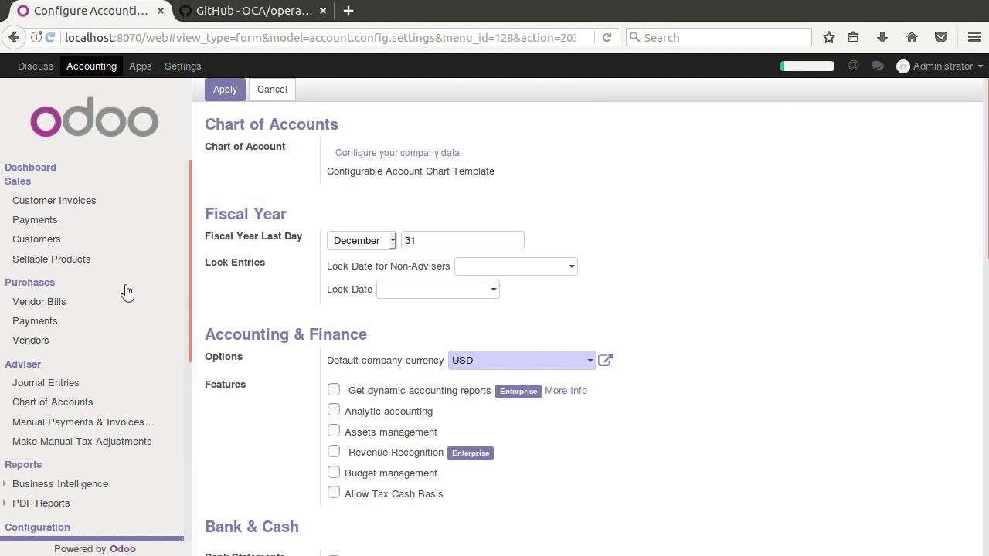
# Add operating unit 'Services Operating Unit' (code SU01, partner My Company) under Settings and save
pyautogui.click(183, 68)
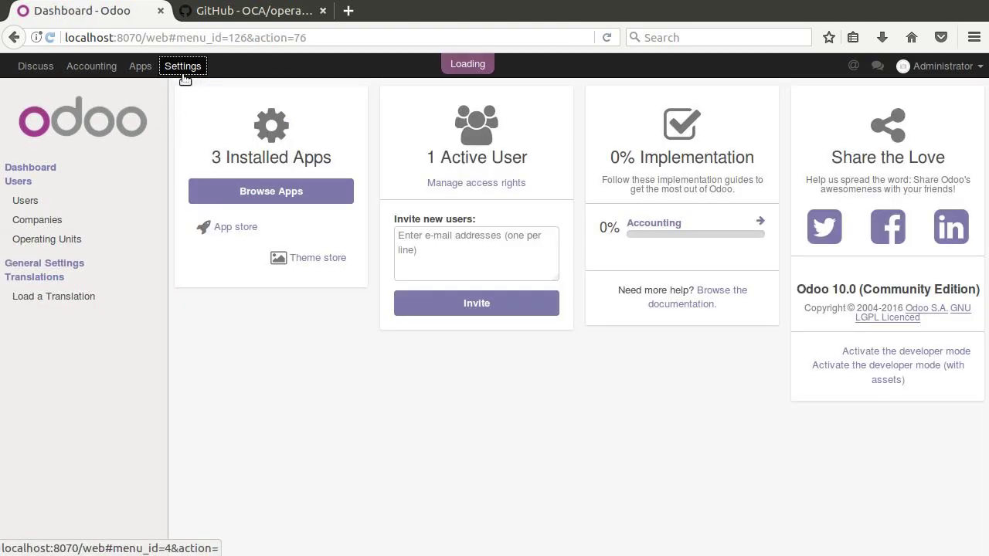
pyautogui.click(52, 241)
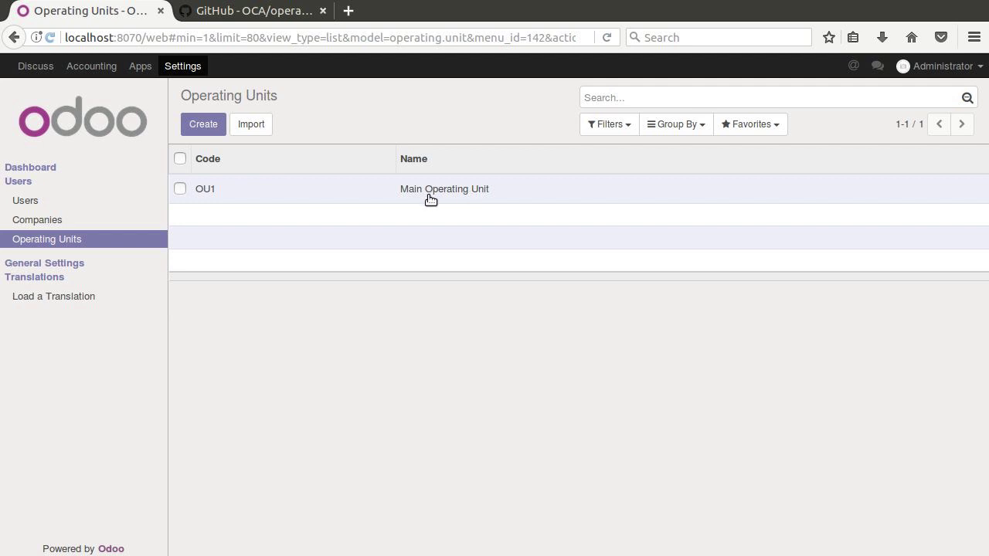
pyautogui.click(205, 129)
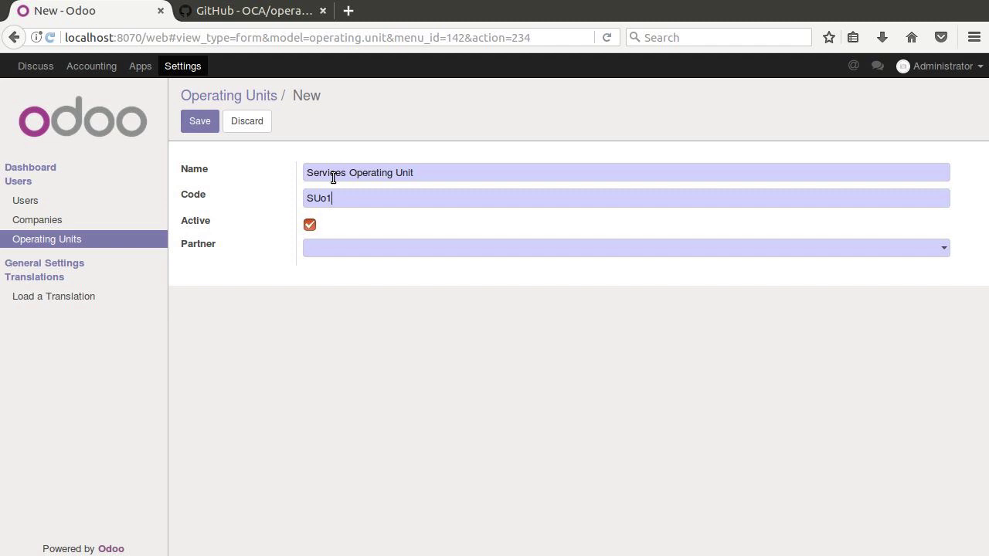
pyautogui.click(470, 253)
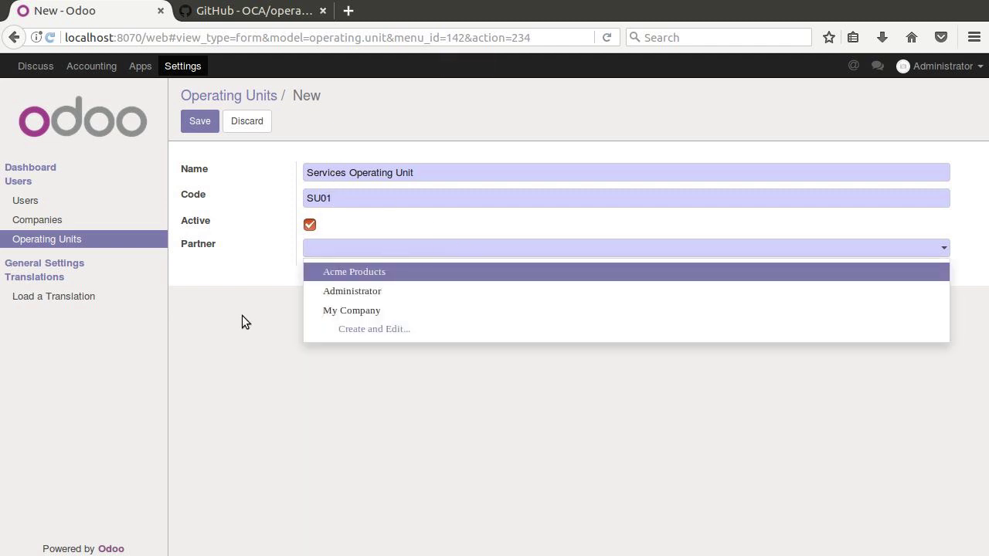
pyautogui.click(233, 287)
pyautogui.click(332, 248)
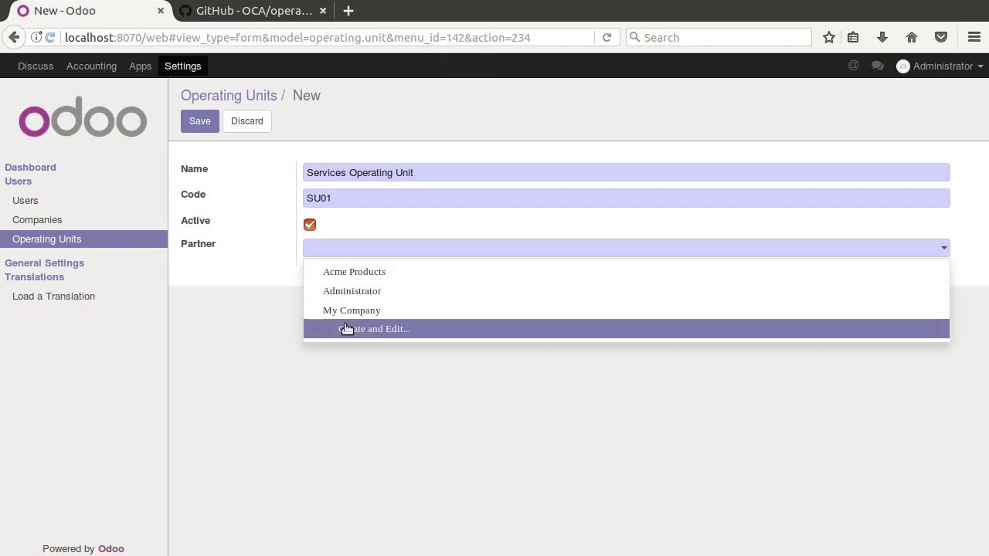
pyautogui.click(346, 311)
pyautogui.click(198, 132)
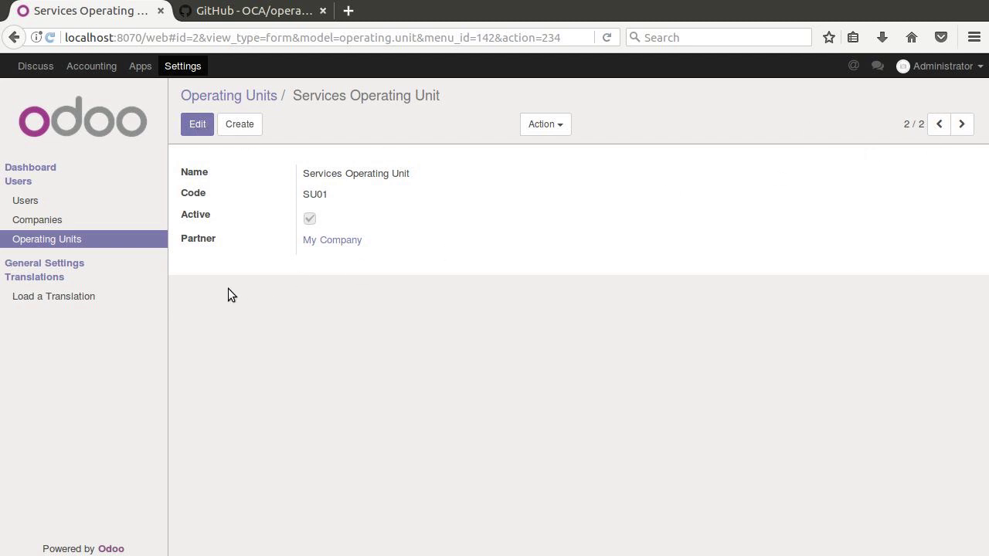
pyautogui.click(83, 240)
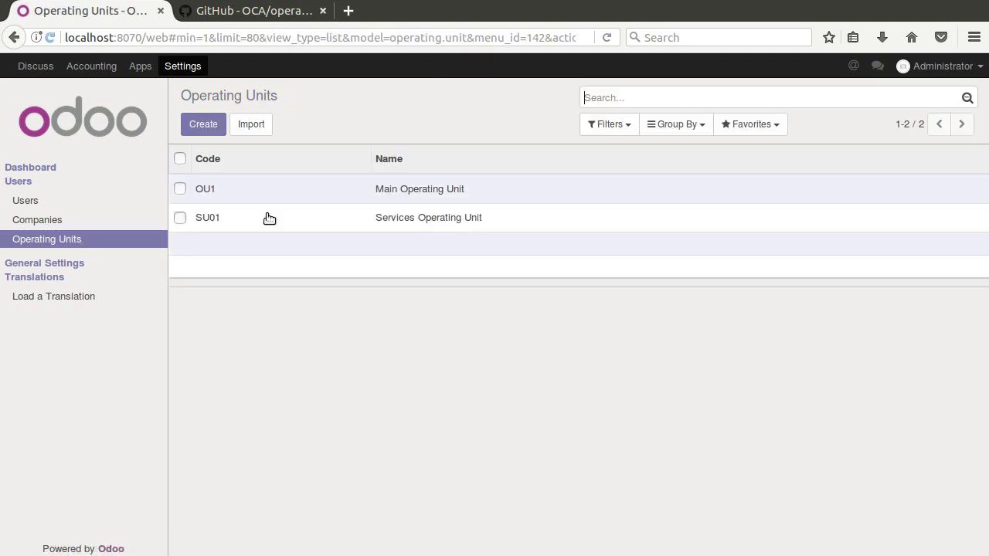
# Flip between the Main and Services Operating Unit records, then return to the Accounting dashboard
pyautogui.click(405, 192)
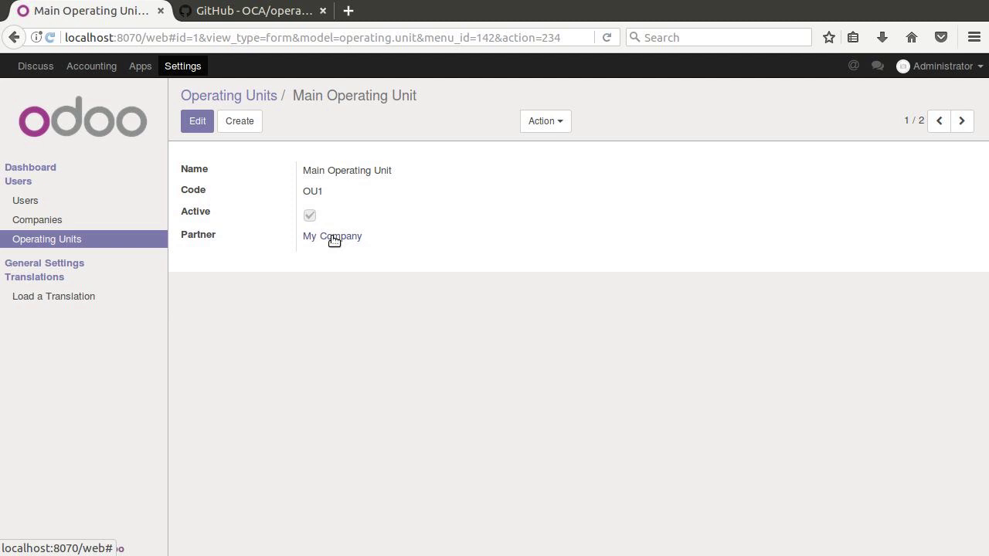
pyautogui.click(960, 123)
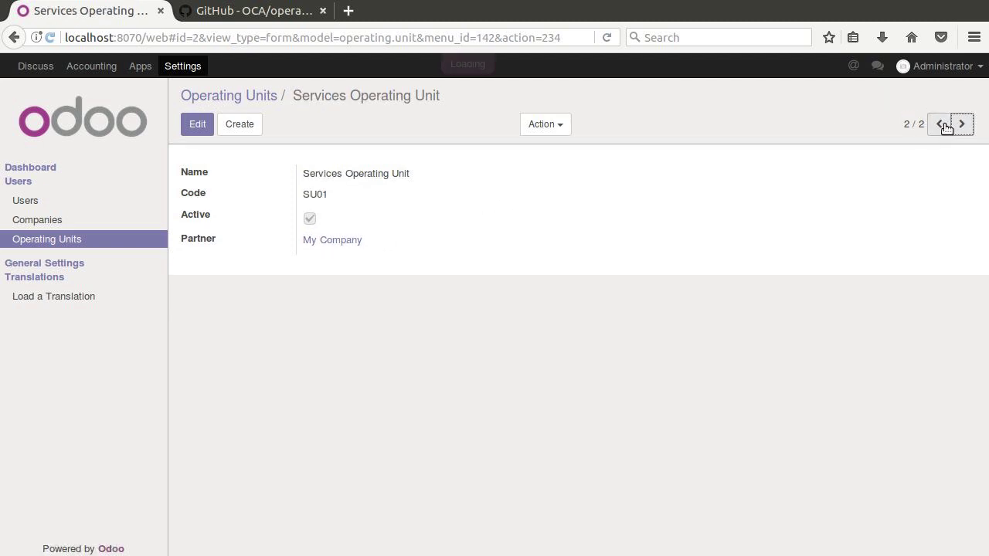
pyautogui.click(939, 123)
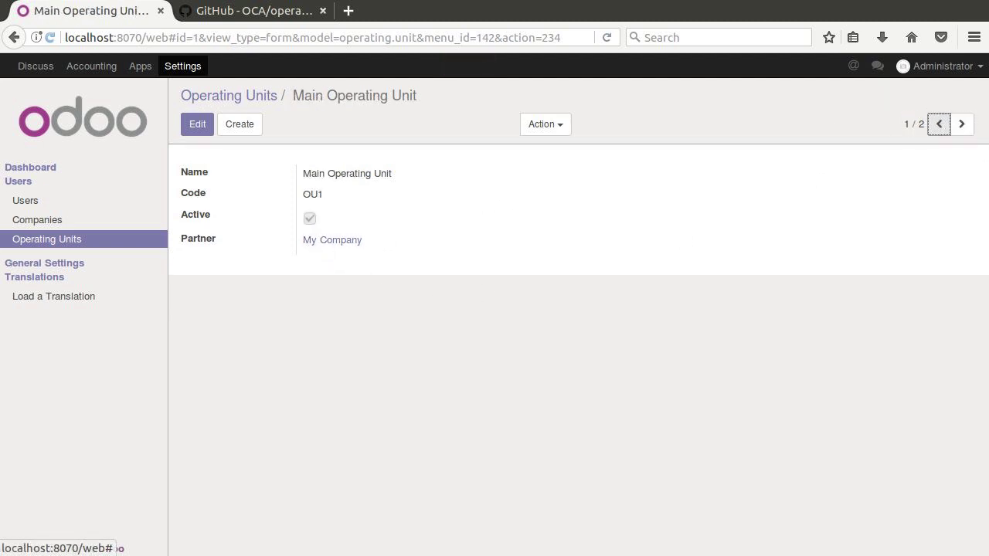
pyautogui.click(961, 124)
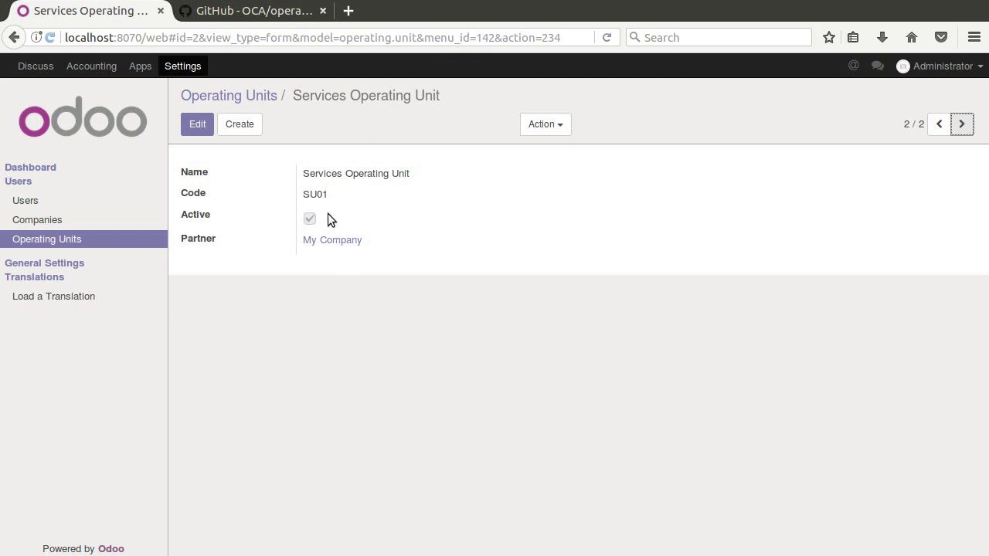
pyautogui.click(937, 126)
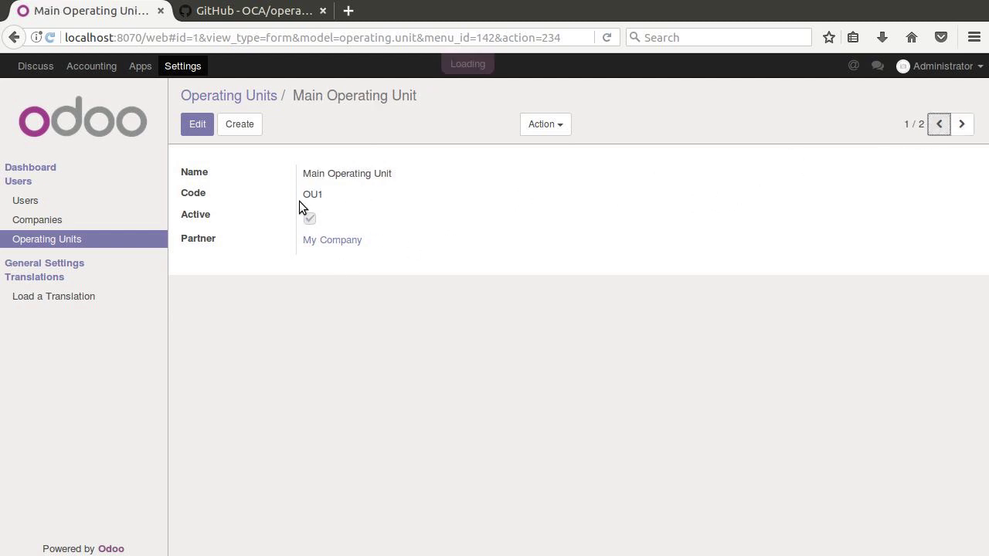
pyautogui.click(962, 125)
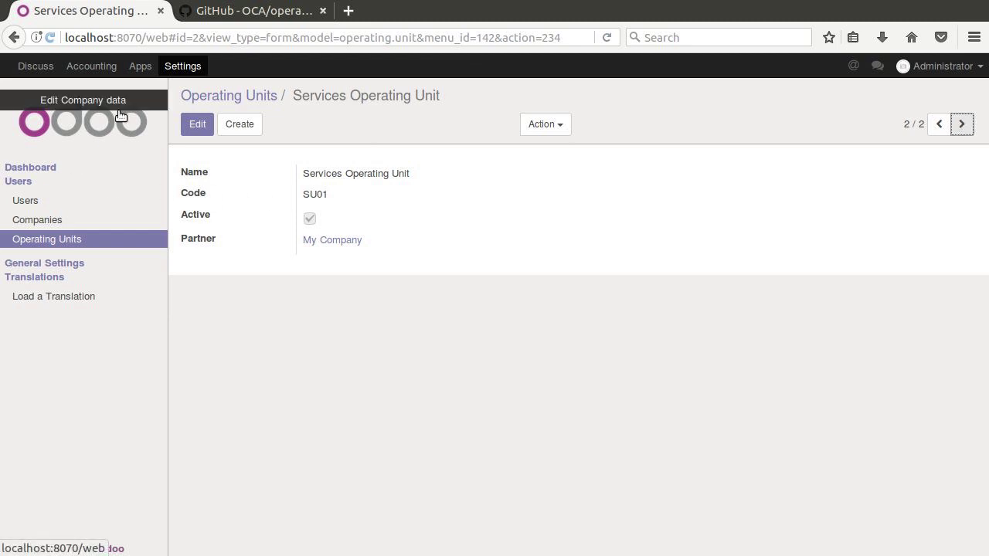
pyautogui.click(138, 68)
pyautogui.click(105, 68)
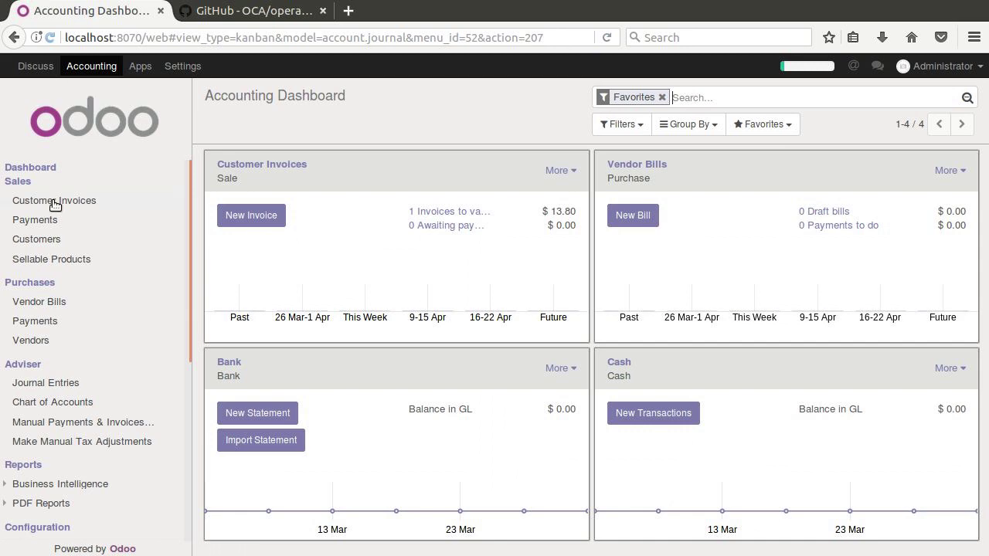
# Open the Acme Products draft invoice from Customer Invoices for editing
pyautogui.click(54, 202)
pyautogui.click(343, 193)
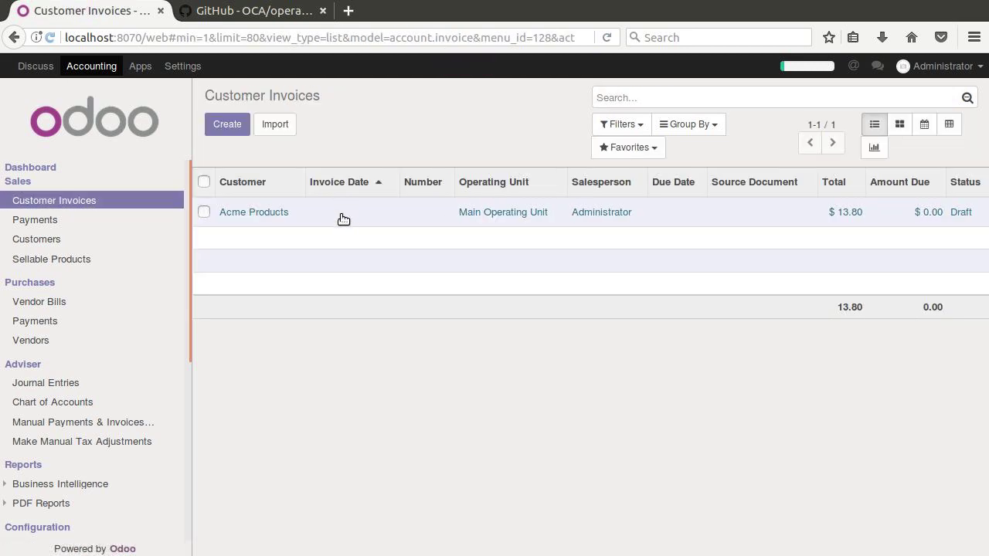
pyautogui.click(237, 216)
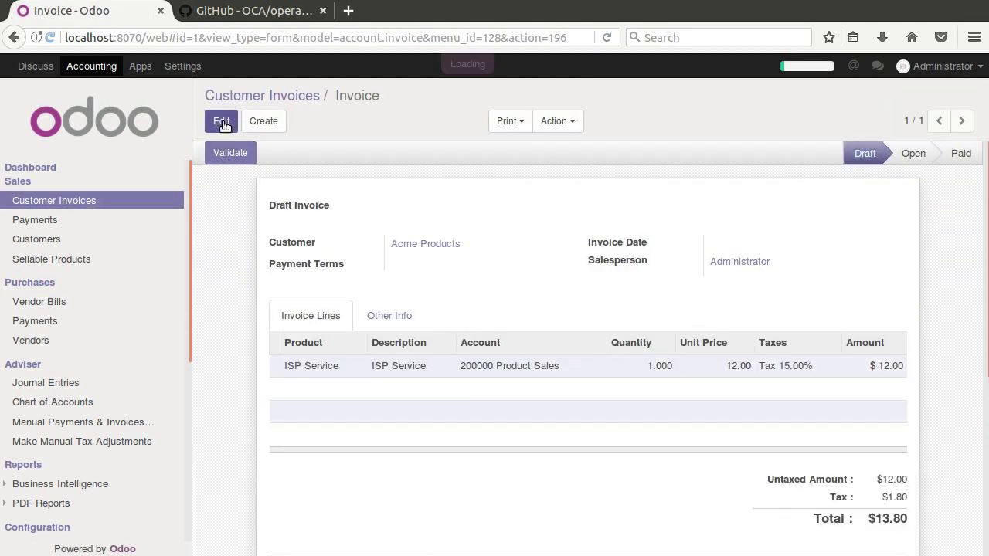
pyautogui.click(223, 121)
# Set the invoice's Operating Unit to Services Operating Unit, save, and validate it
pyautogui.click(382, 333)
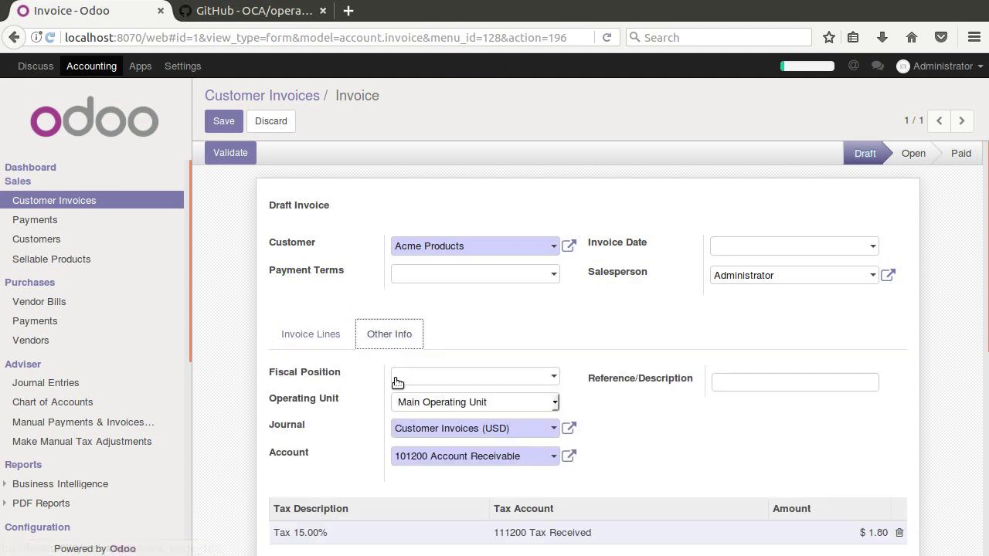
pyautogui.click(438, 403)
pyautogui.click(450, 458)
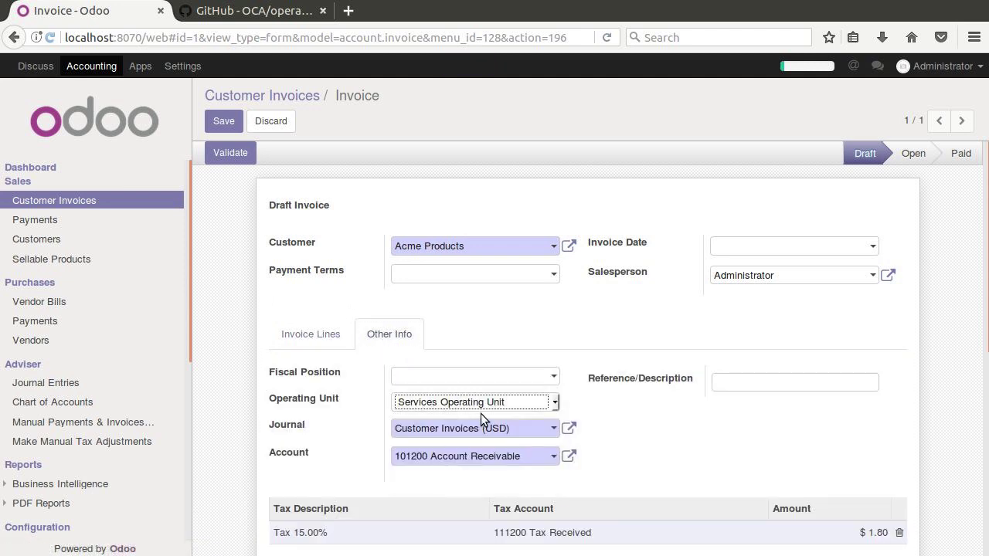
pyautogui.scroll(-2, 478, 408)
pyautogui.click(217, 121)
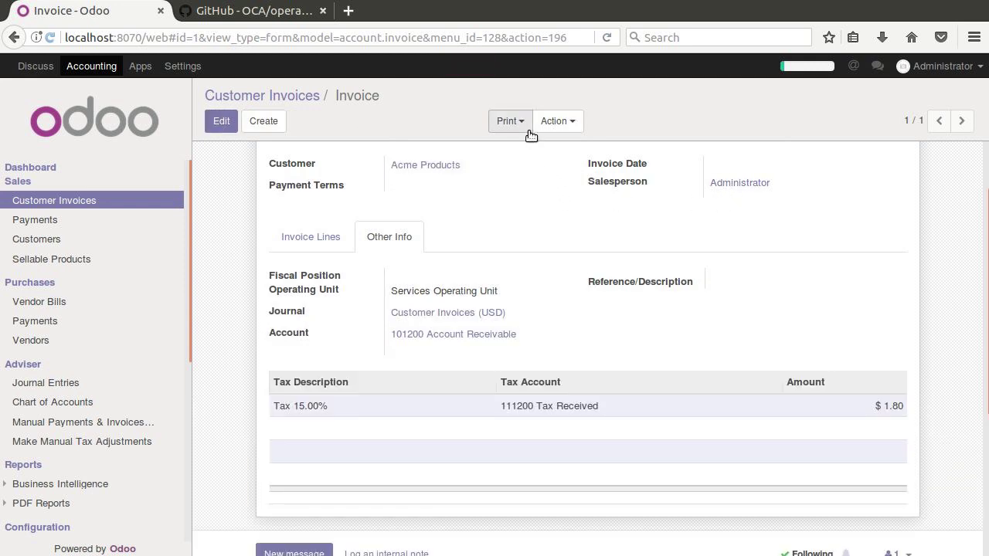
pyautogui.scroll(2, 375, 167)
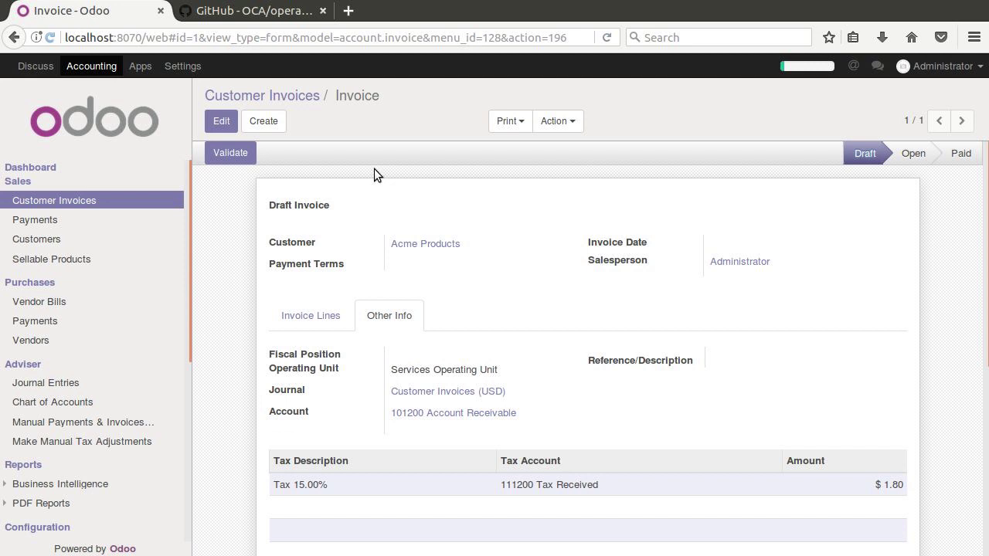
pyautogui.click(229, 161)
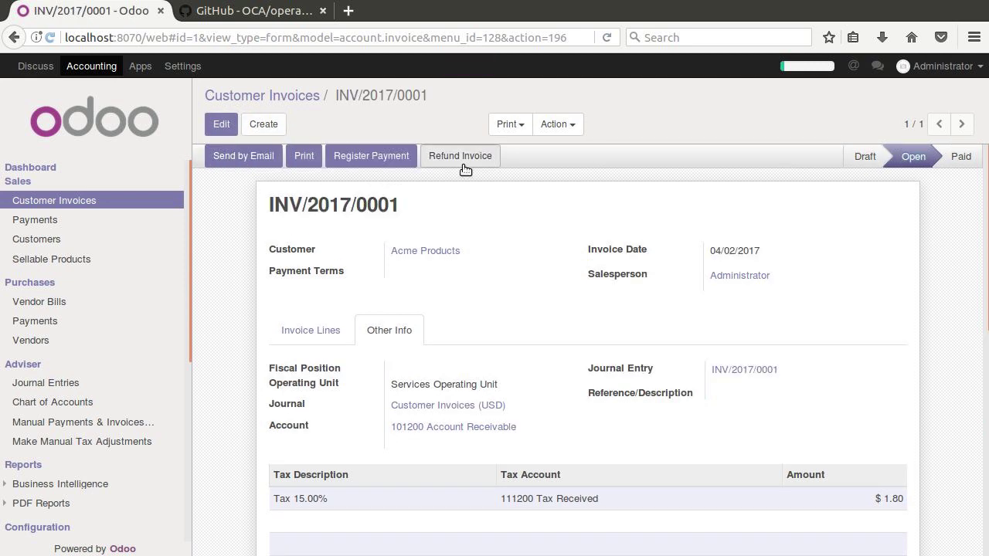
# Open the INV/2017/0001 journal entry after removing the Miscellaneous Operations filter from Journal Entries
pyautogui.scroll(-3, 211, 277)
pyautogui.scroll(-1, 59, 433)
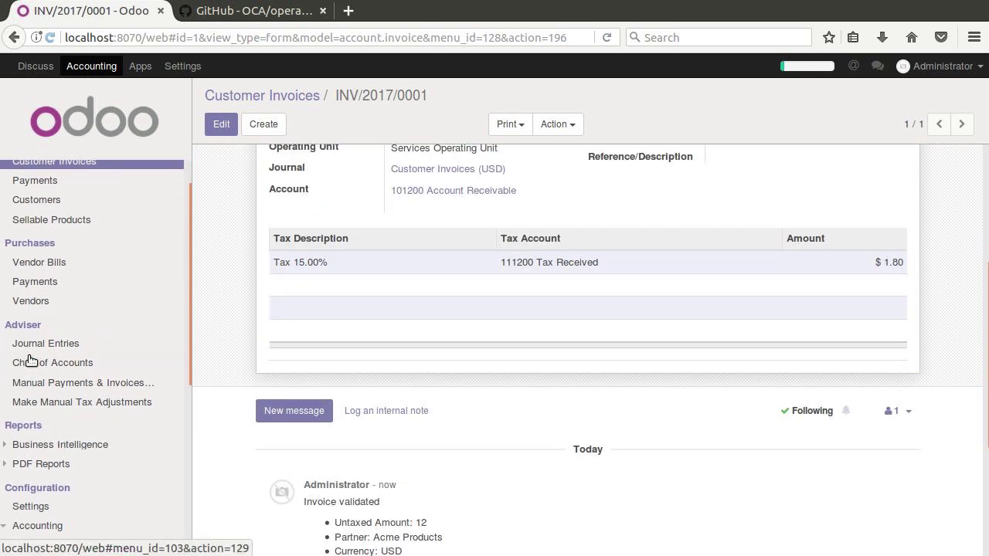
pyautogui.click(34, 359)
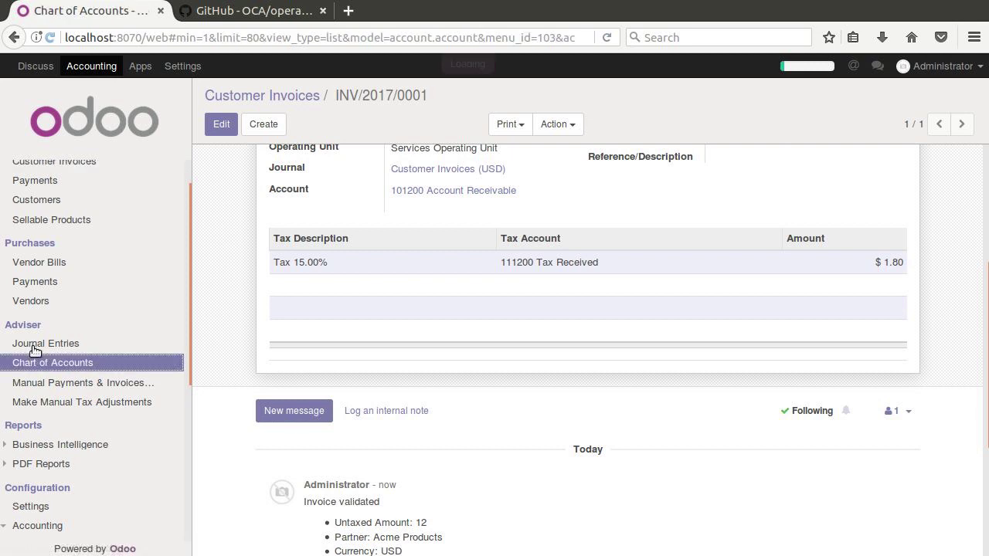
pyautogui.click(35, 347)
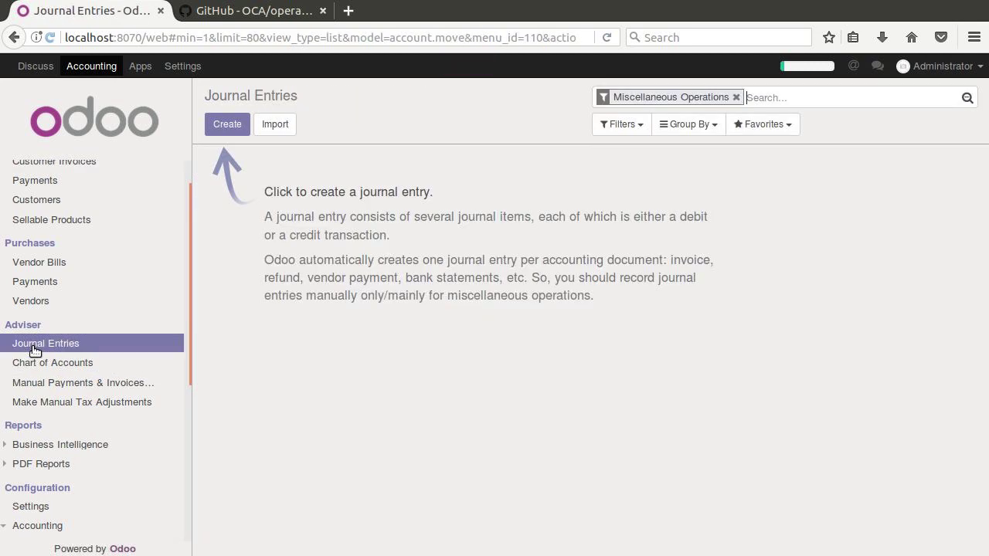
pyautogui.click(735, 97)
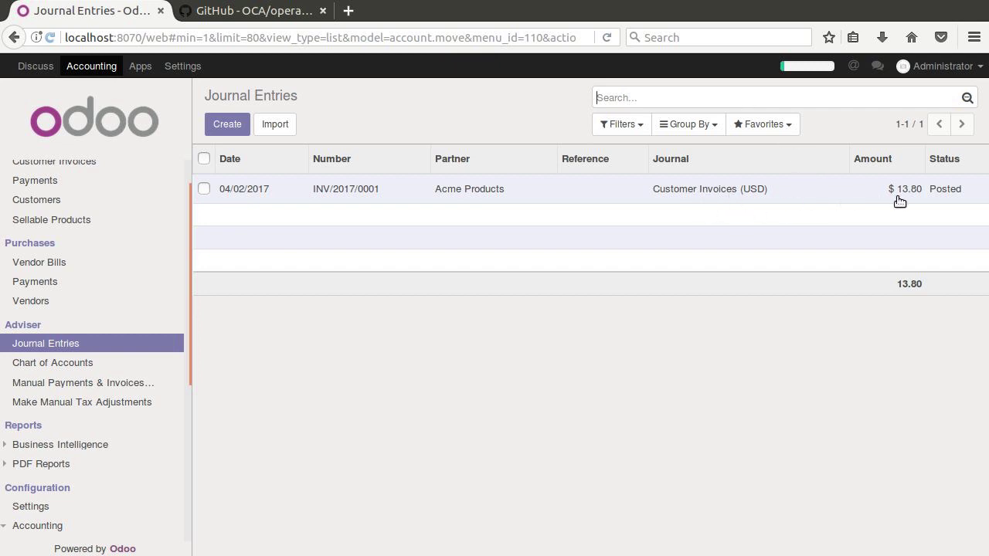
pyautogui.click(682, 197)
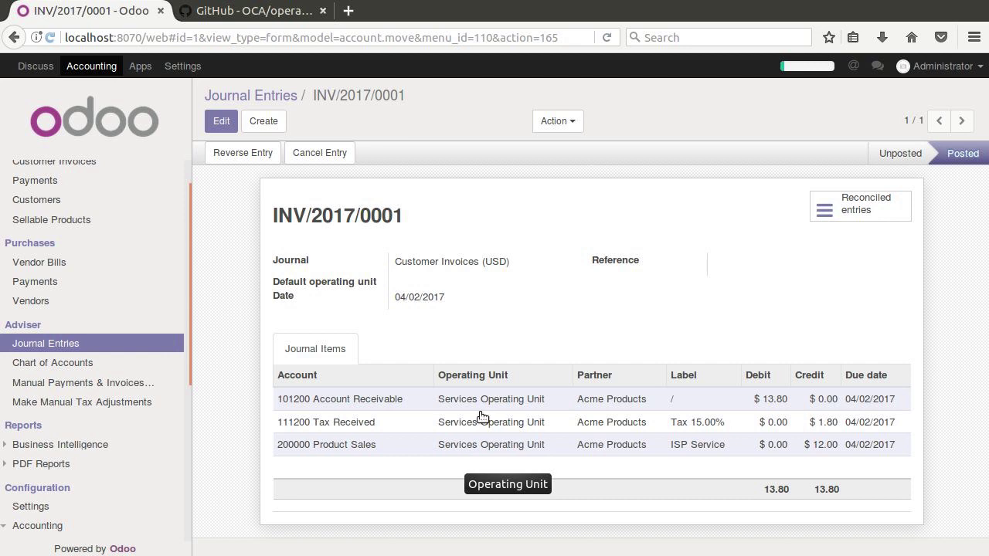
pyautogui.scroll(-5, 66, 463)
pyautogui.scroll(5, 62, 479)
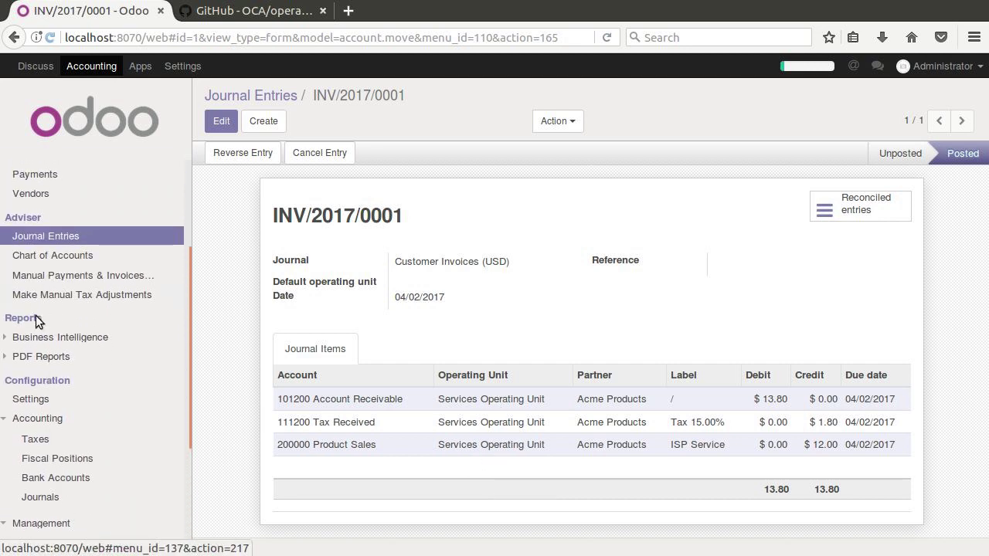
pyautogui.click(18, 359)
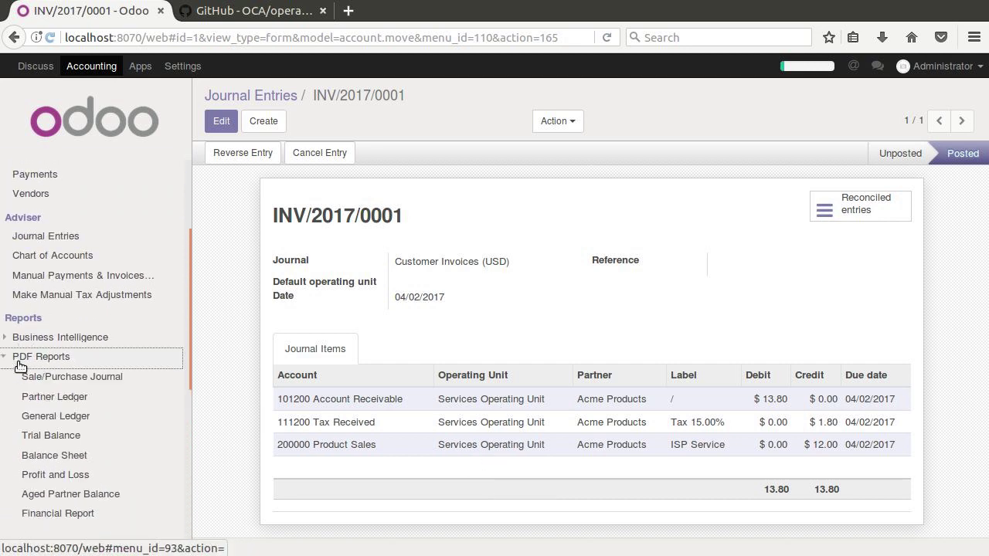
# Print the Profit and Loss PDF filtered to operating unit SU01 (Services Operating Unit)
pyautogui.click(46, 476)
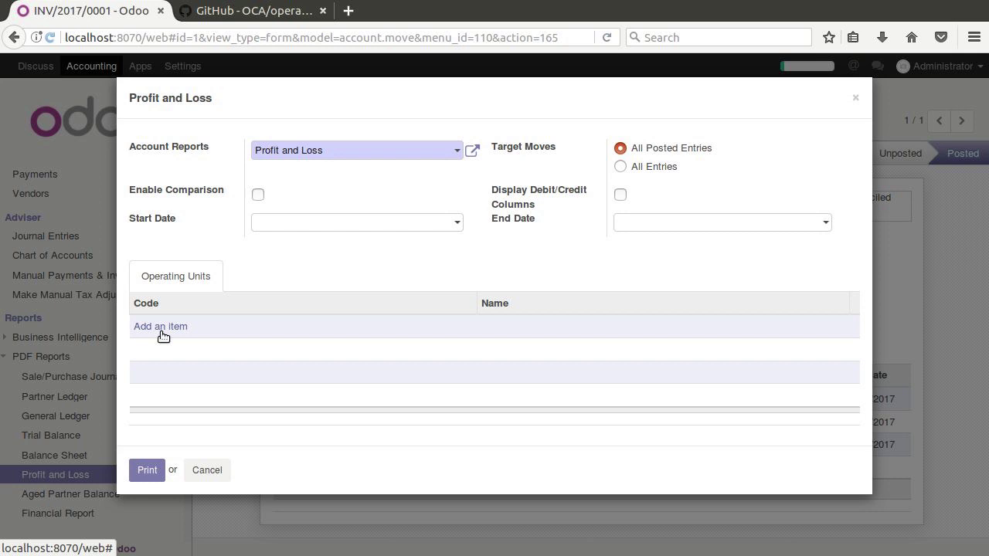
pyautogui.click(160, 330)
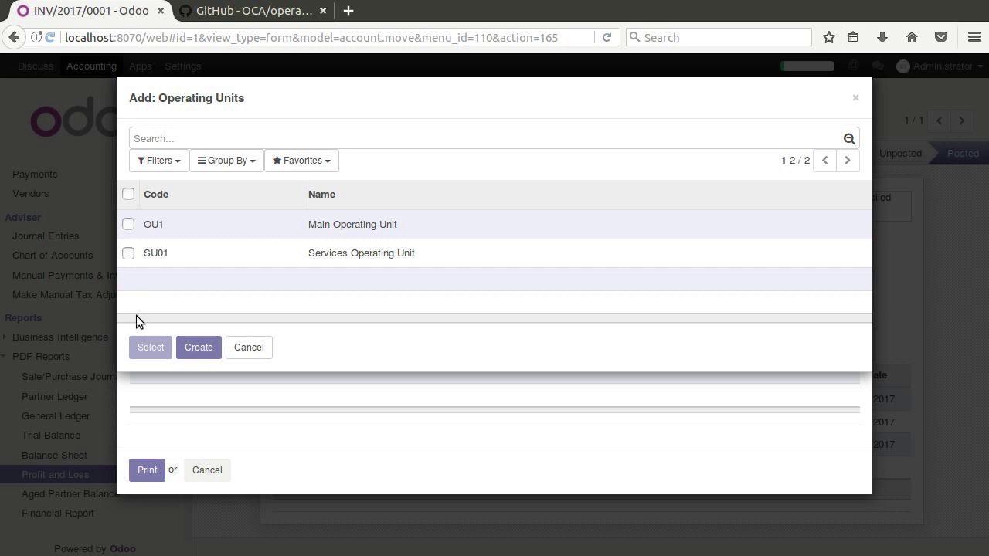
pyautogui.click(128, 254)
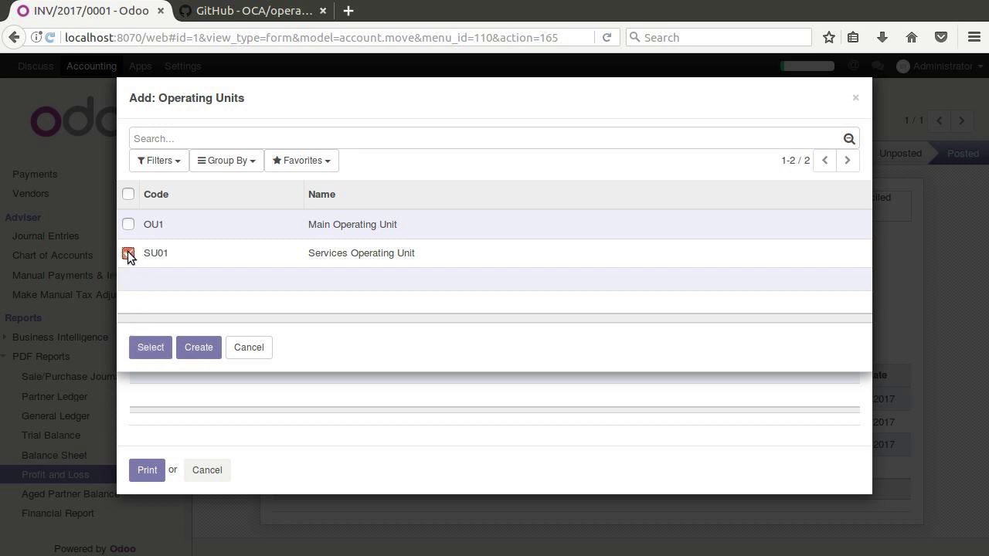
pyautogui.click(151, 348)
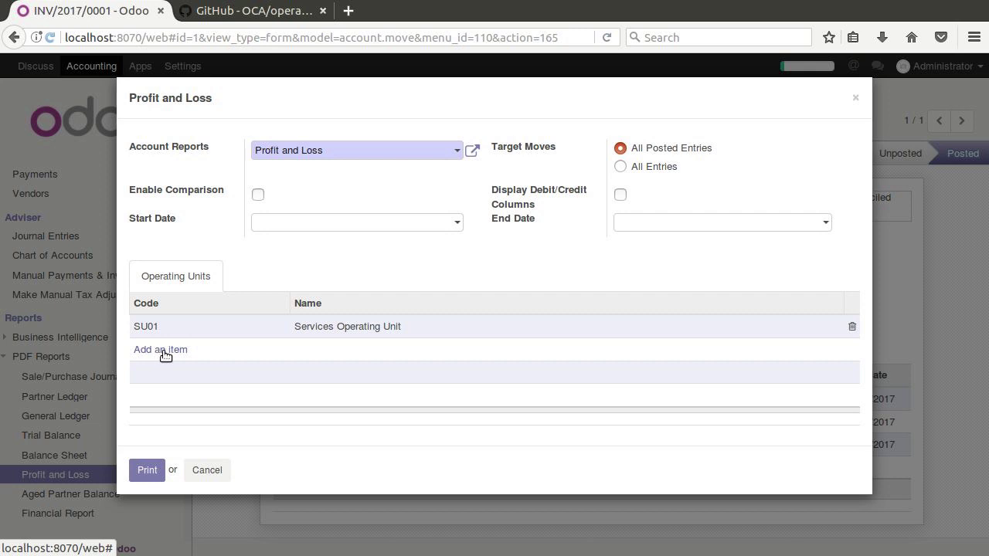
pyautogui.click(147, 471)
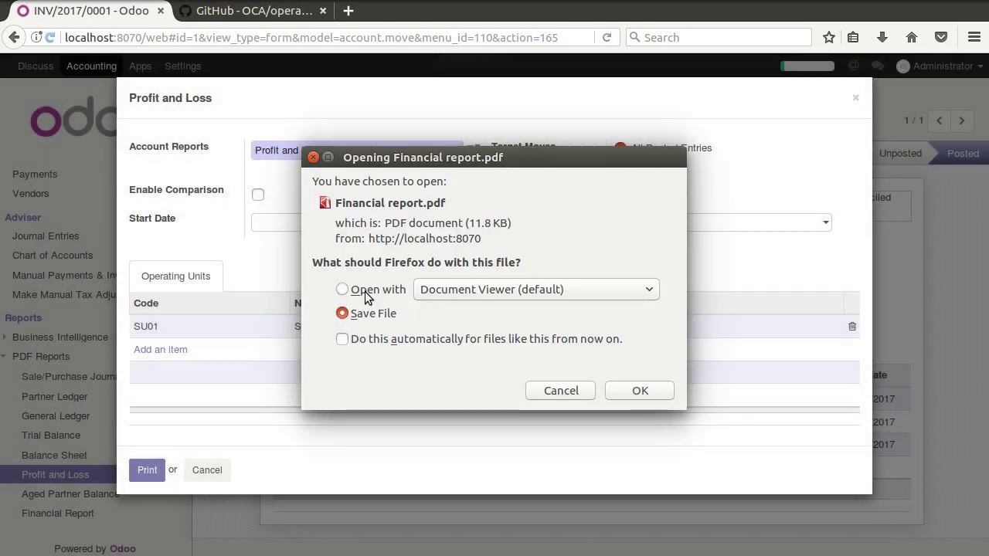
pyautogui.click(363, 294)
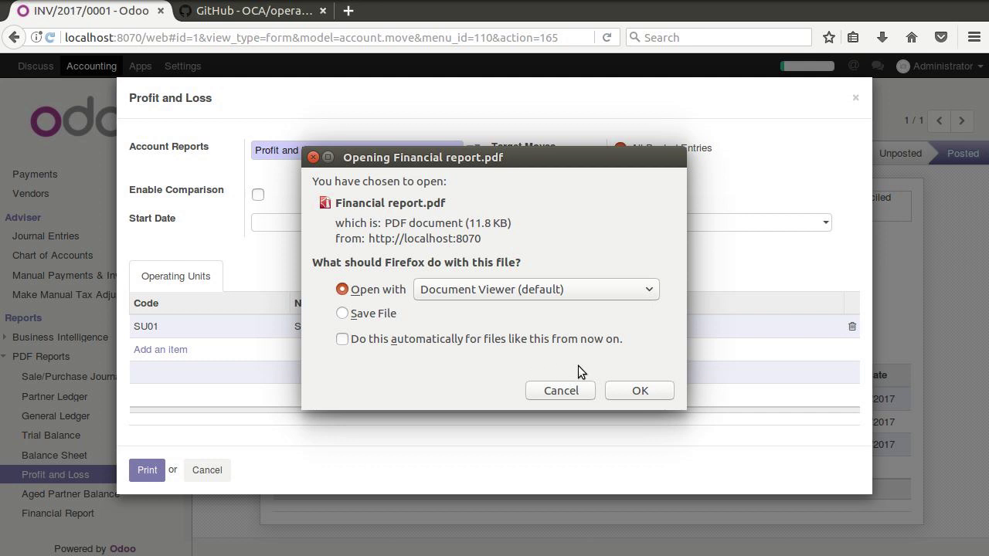
# View Financial report.pdf in Document Viewer, noting $12.00 Services income, then close everything
pyautogui.click(637, 391)
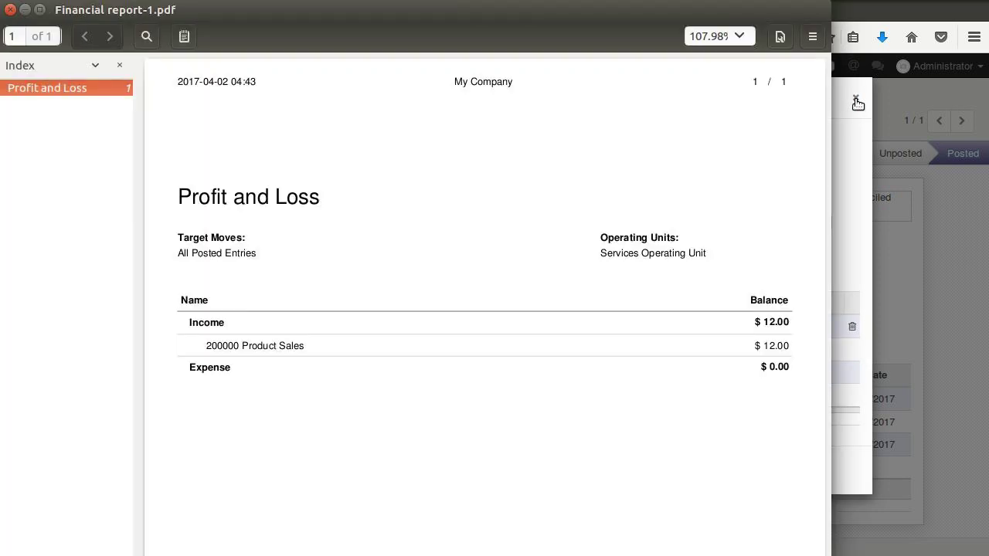
pyautogui.tripleClick(662, 255)
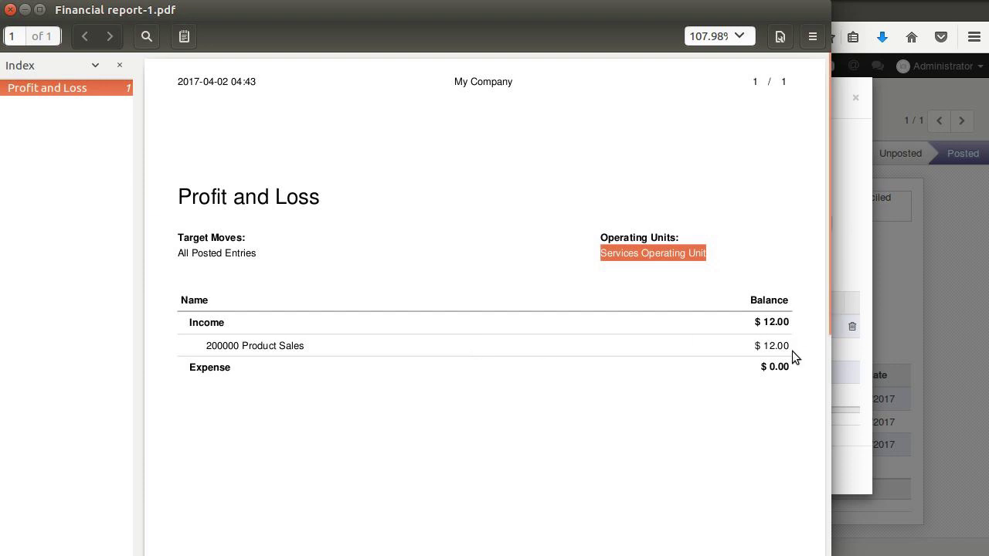
pyautogui.click(10, 9)
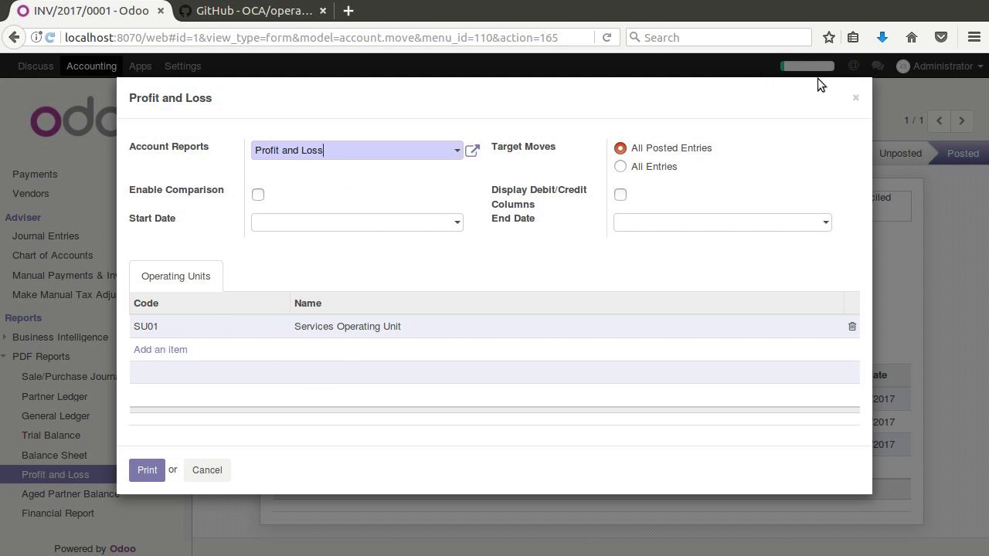
pyautogui.click(854, 97)
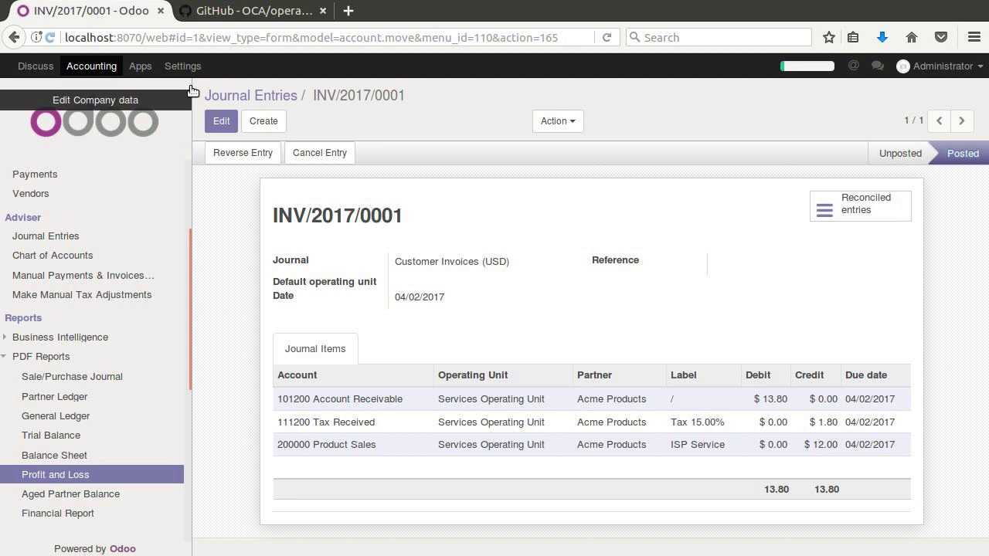
# Search all modules for 'operating' and install Operating Unit in Sales
pyautogui.click(140, 68)
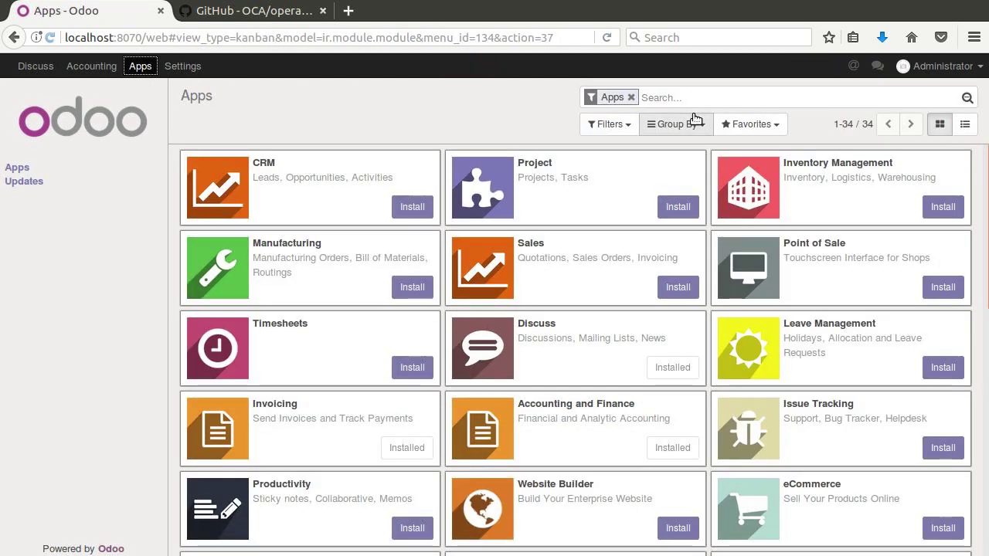
pyautogui.click(631, 97)
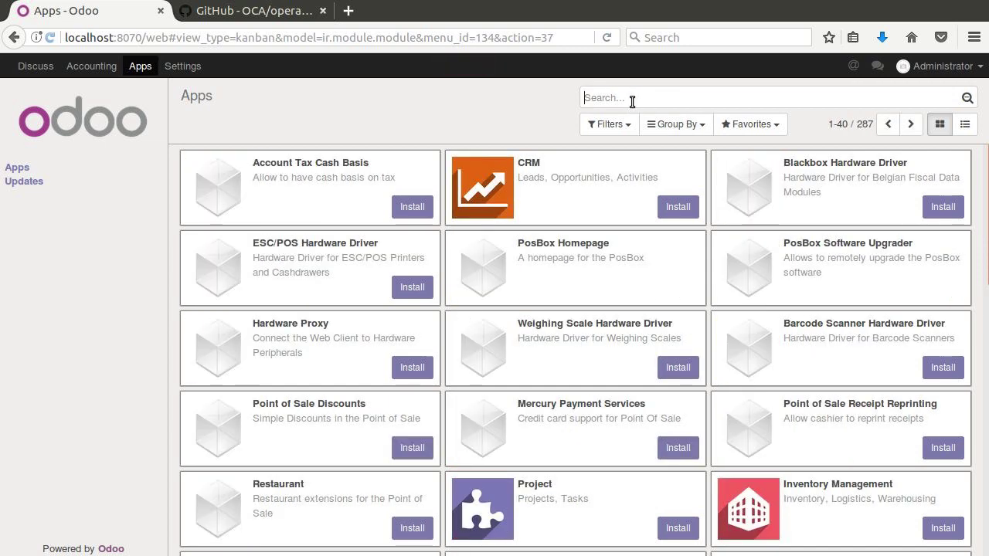
pyautogui.write('opreating')
pyautogui.press('BackSpace')
pyautogui.press('BackSpace')
pyautogui.press('BackSpace')
pyautogui.press('BackSpace')
pyautogui.press('BackSpace')
pyautogui.press('BackSpace')
pyautogui.press('BackSpace')
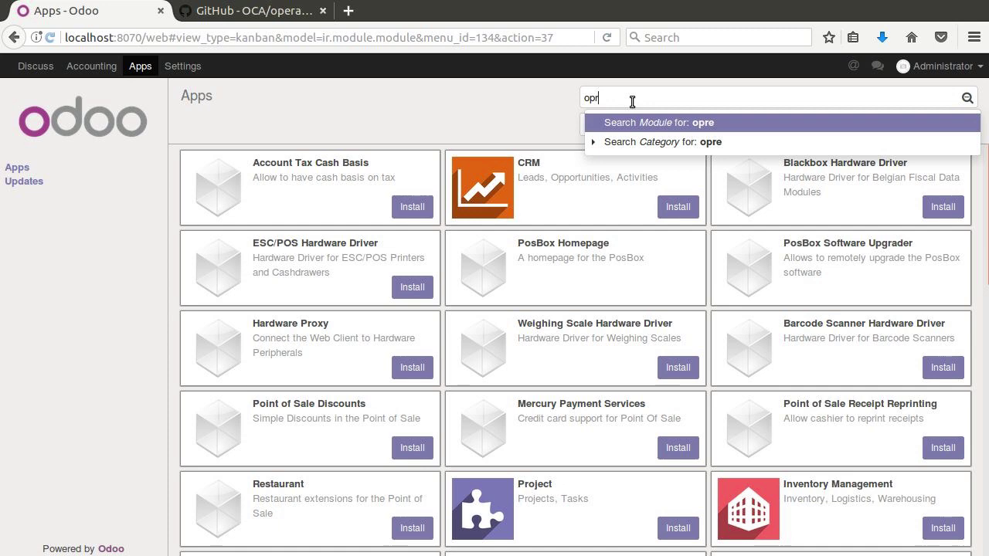
pyautogui.write('erating')
pyautogui.press('Return')
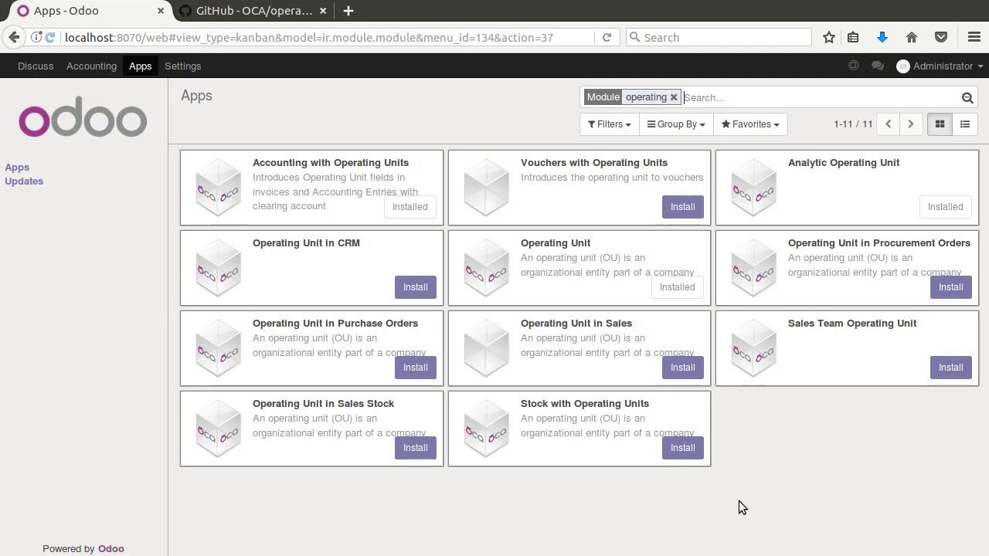
pyautogui.click(682, 369)
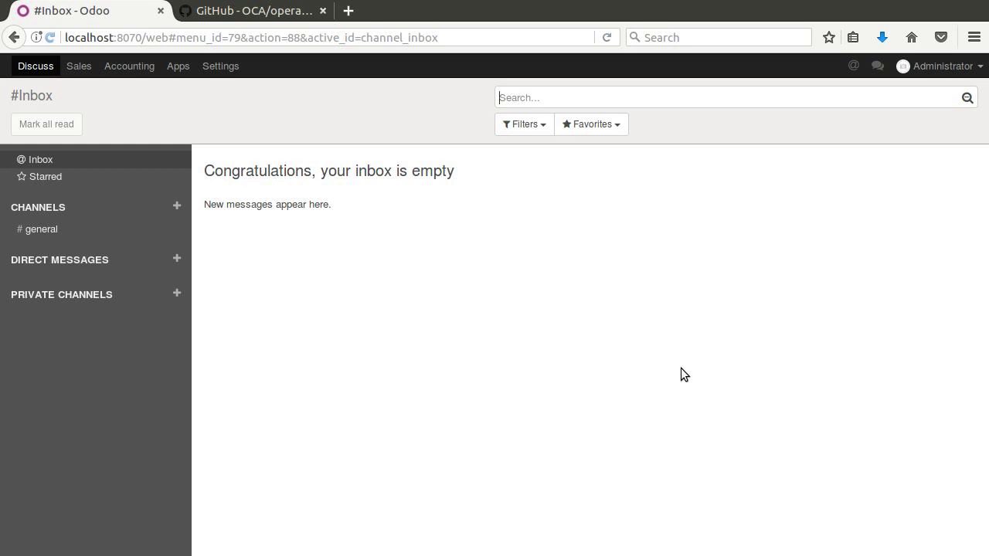
pyautogui.click(82, 72)
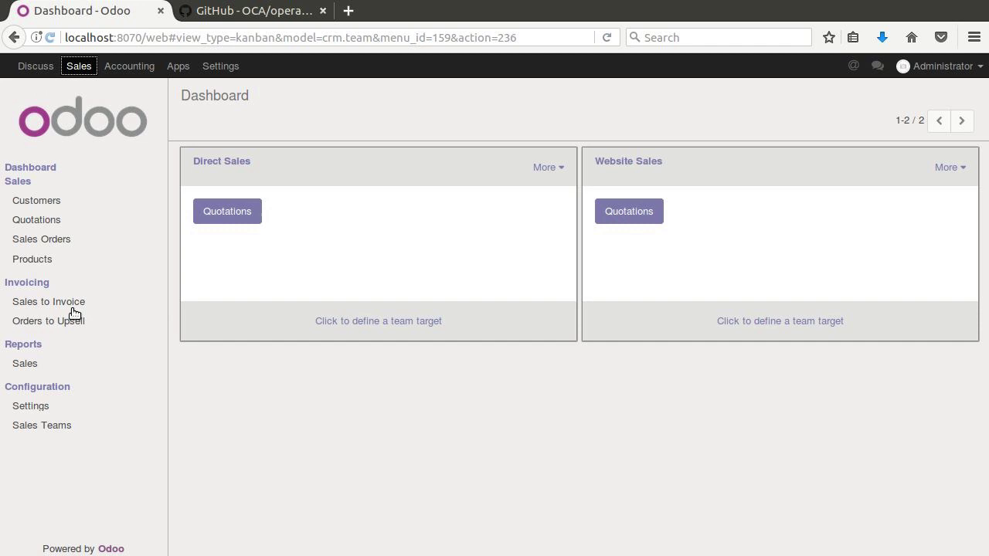
# Start a new sales order for Acme Products under Services Operating Unit
pyautogui.click(32, 241)
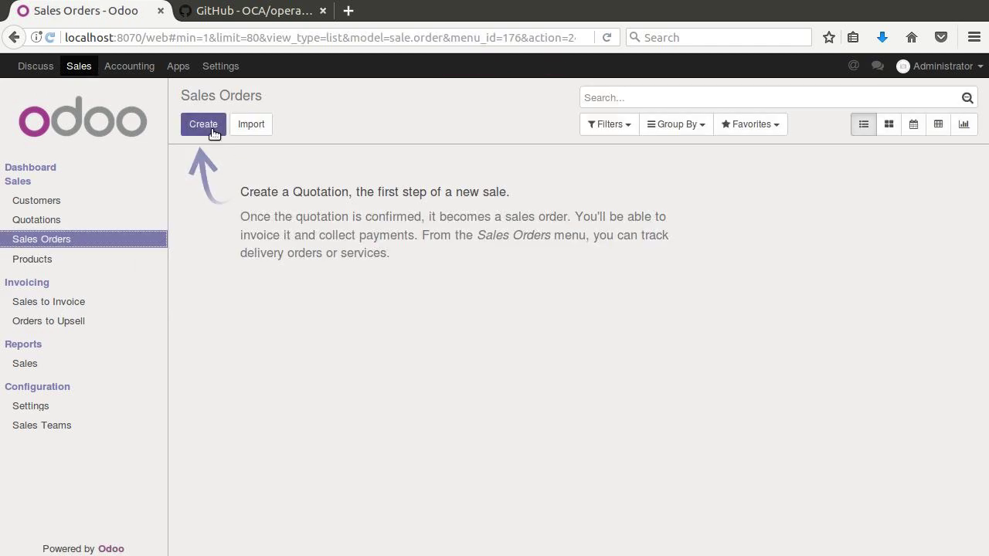
pyautogui.click(213, 130)
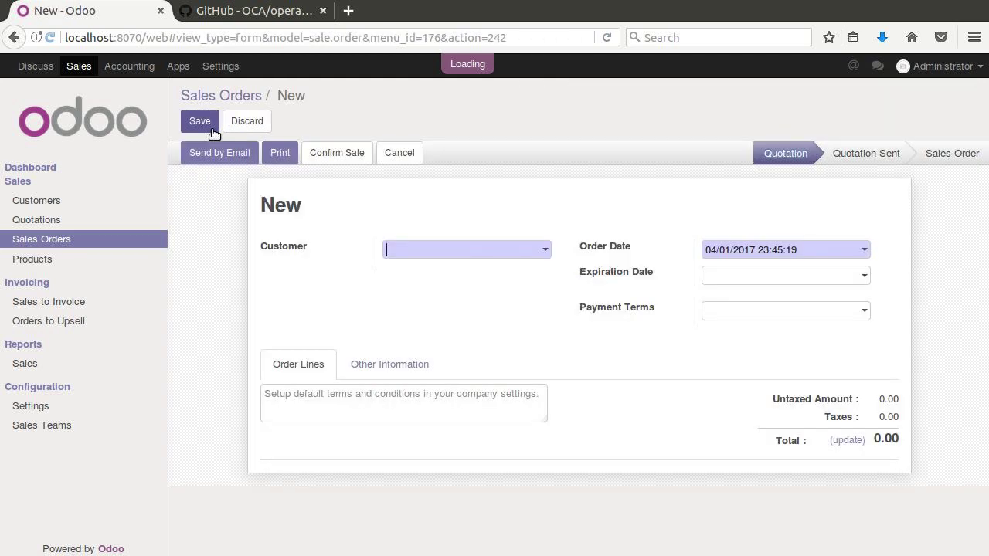
pyautogui.click(370, 363)
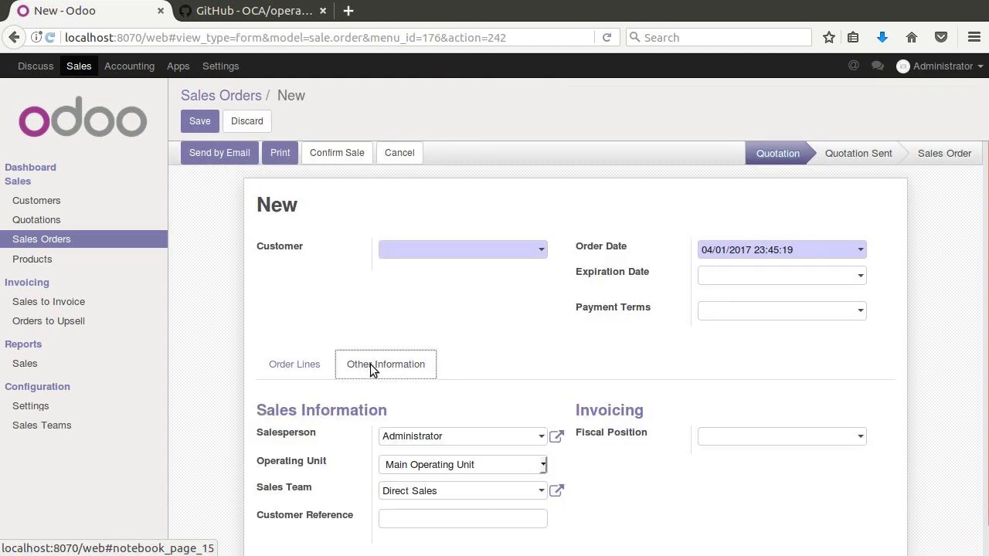
pyautogui.scroll(-1, 370, 364)
pyautogui.click(459, 435)
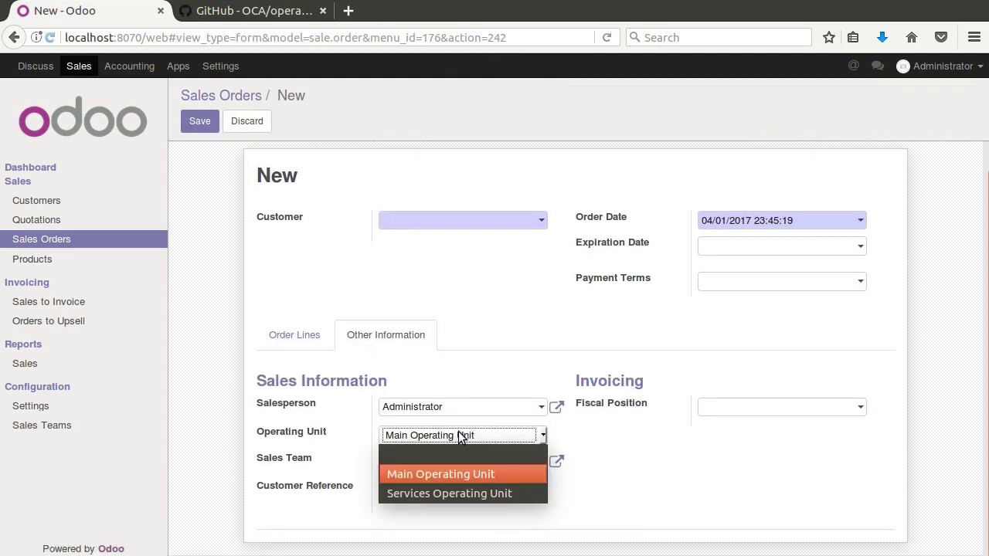
pyautogui.click(454, 493)
pyautogui.click(542, 232)
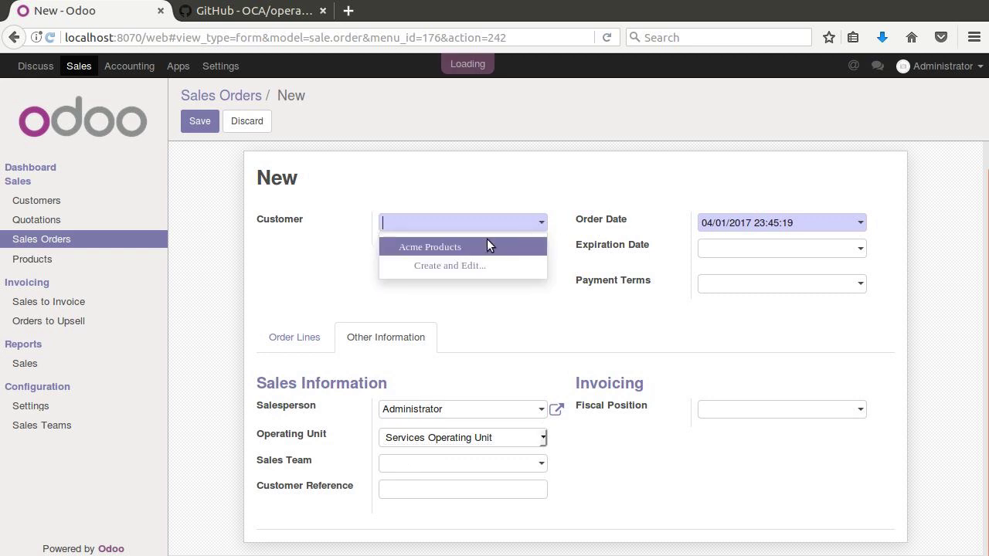
pyautogui.click(463, 247)
# Add an ISP Service order line at 12.00 and save quotation SO001
pyautogui.click(313, 340)
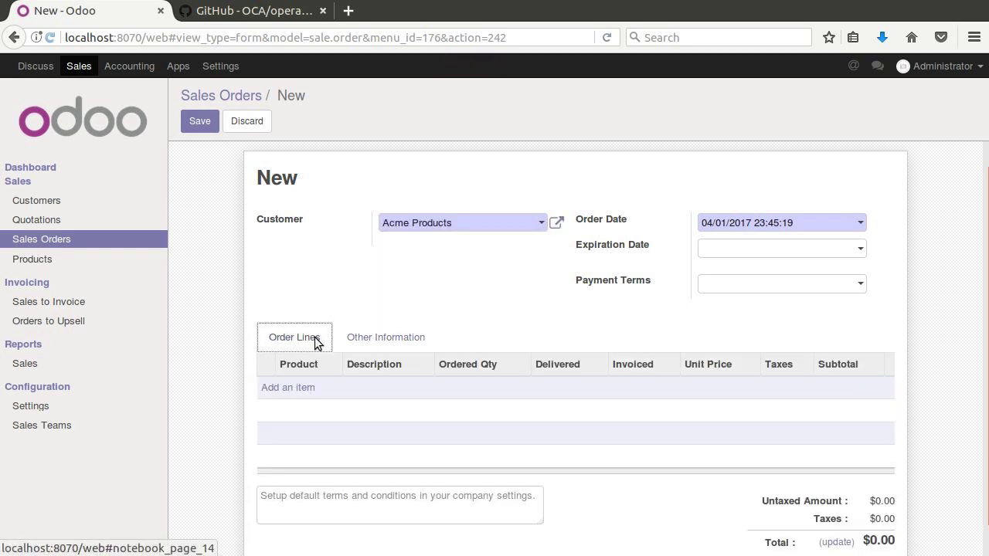
pyautogui.click(284, 388)
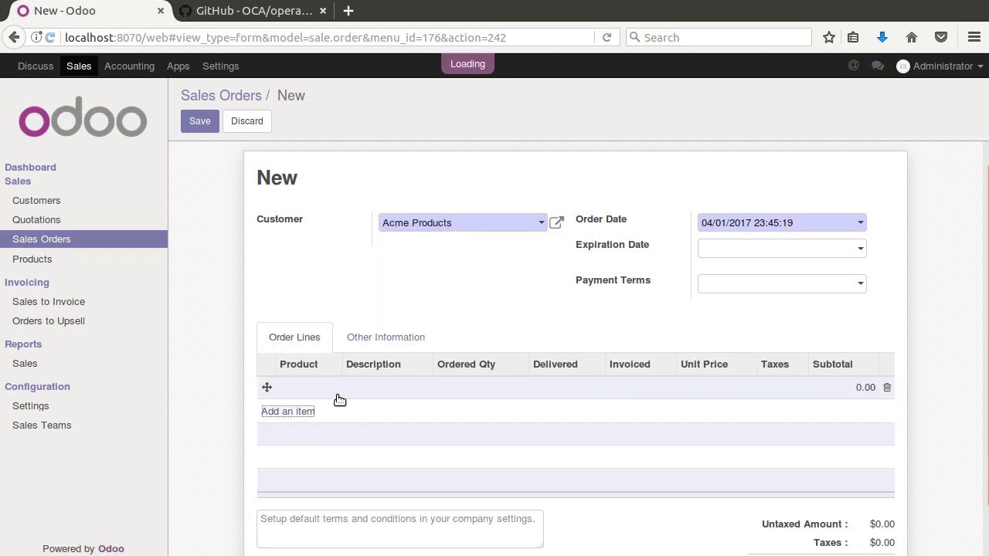
pyautogui.click(336, 390)
pyautogui.click(337, 392)
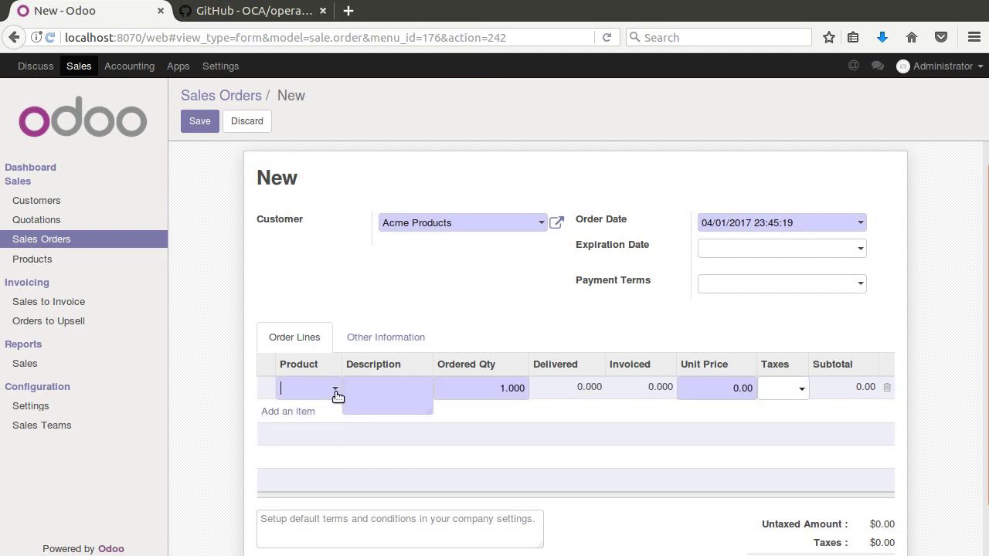
pyautogui.click(338, 394)
pyautogui.click(330, 414)
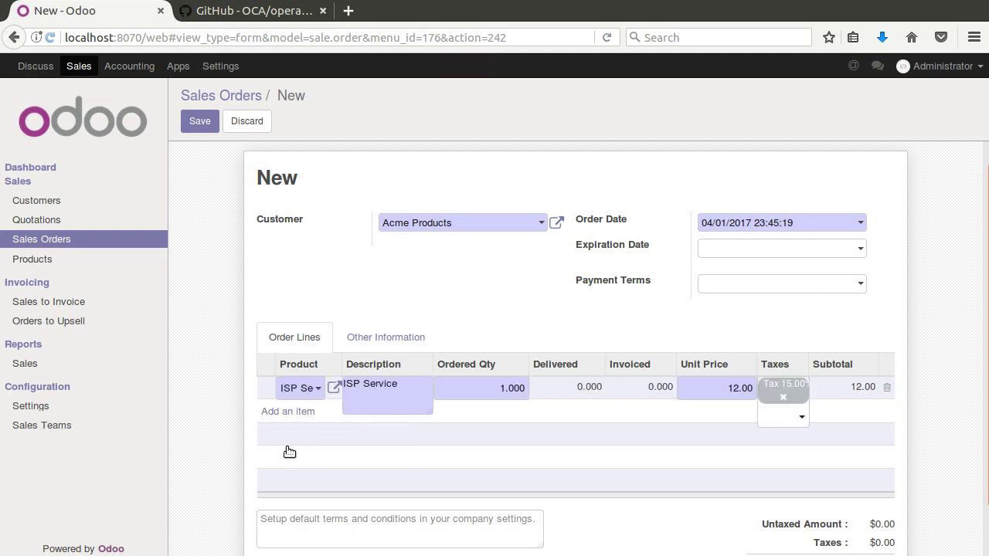
pyautogui.click(198, 122)
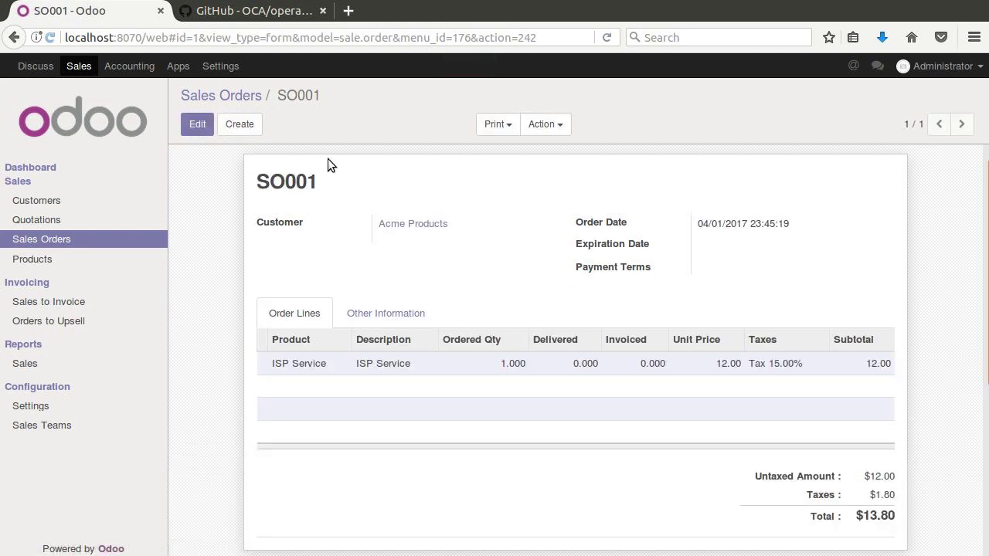
pyautogui.click(334, 158)
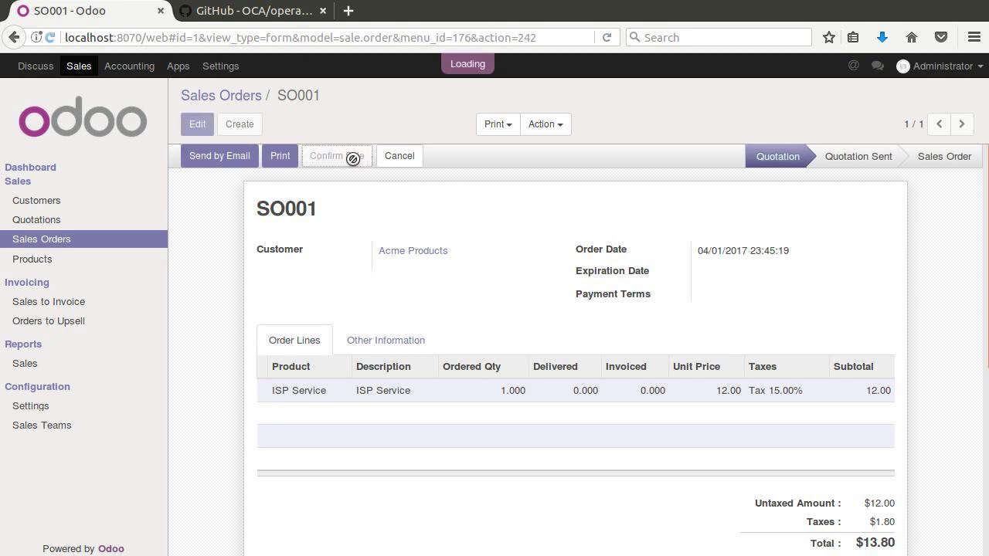
# Create and view SO001's draft invoice, checking its Services Operating Unit in Other Info
pyautogui.click(219, 155)
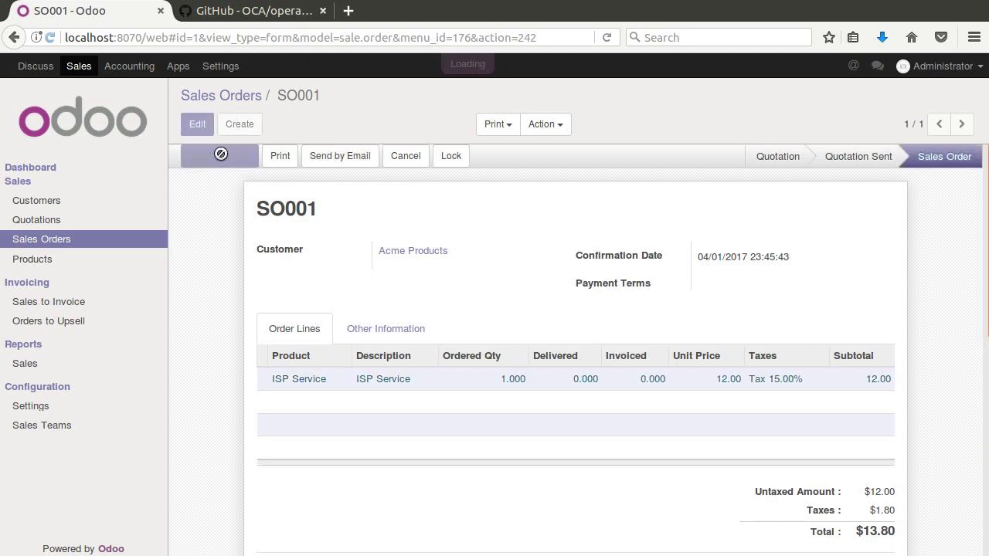
pyautogui.click(190, 305)
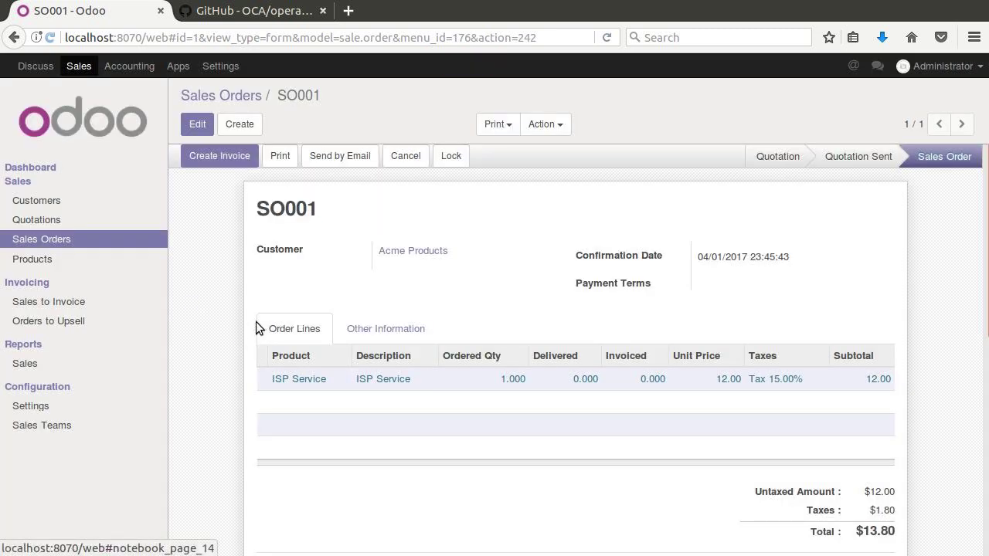
pyautogui.click(370, 338)
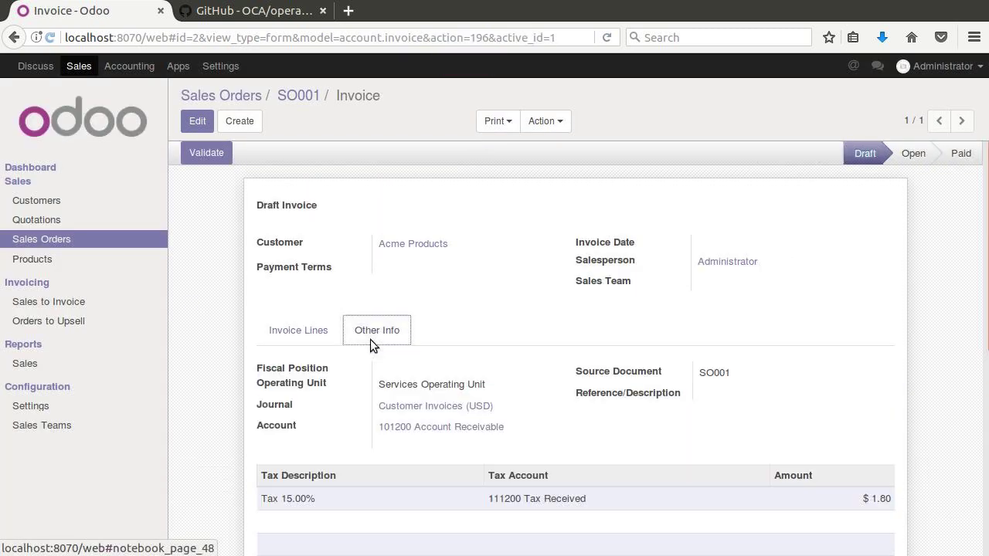
pyautogui.moveTo(488, 387); pyautogui.dragTo(357, 379)
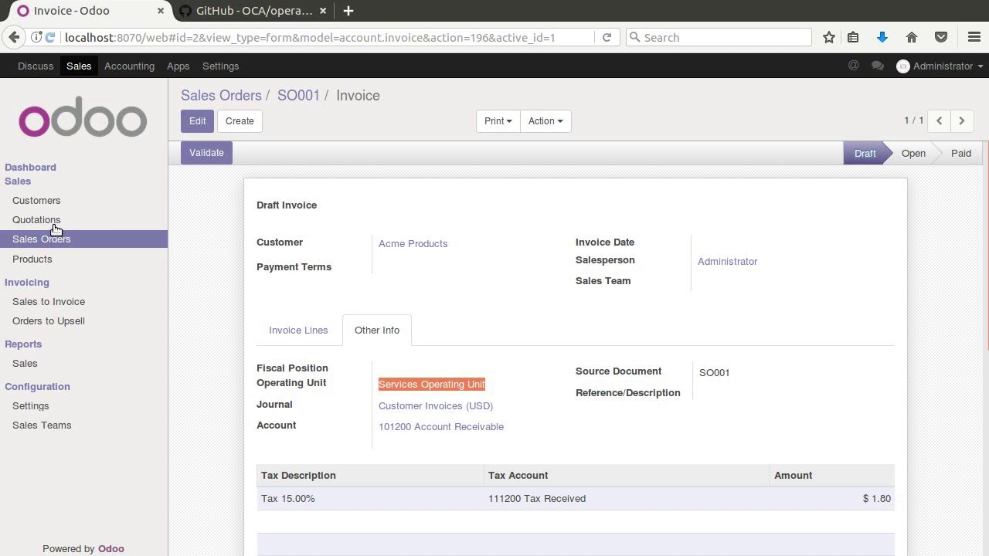
# Open the Acme Products customer and browse its Accounting, Sales & Purchases, Internal Notes and Contacts tabs
pyautogui.click(46, 201)
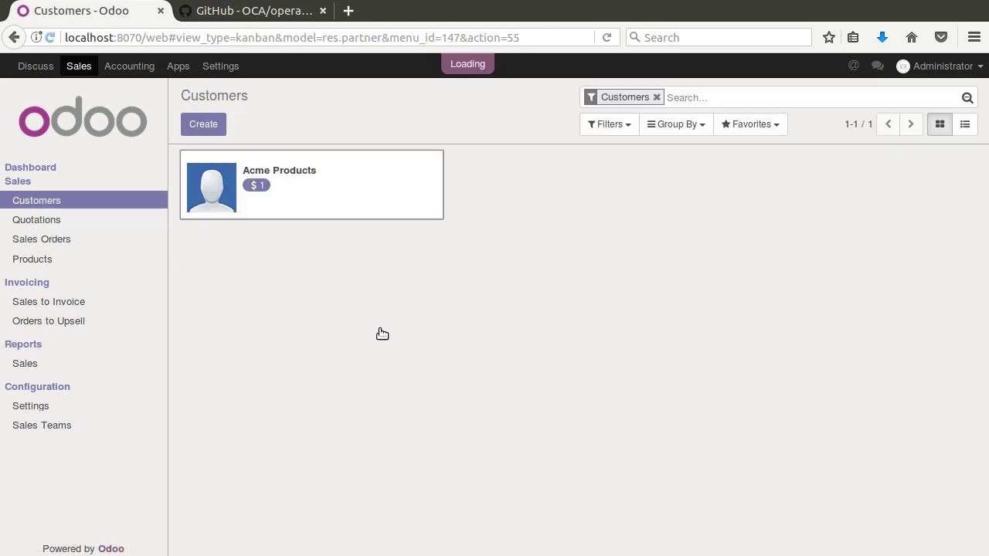
pyautogui.scroll(-3, 382, 374)
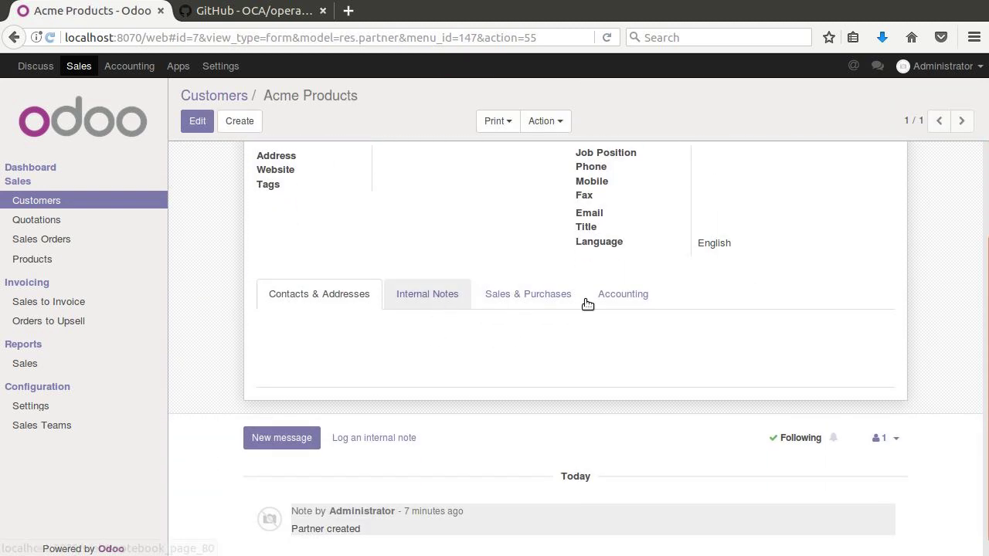
pyautogui.click(602, 300)
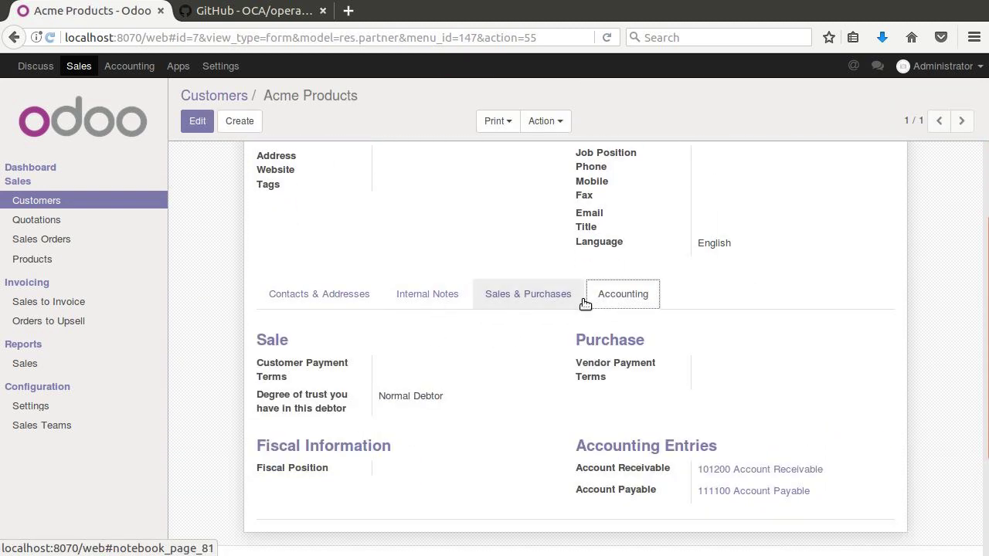
pyautogui.click(564, 304)
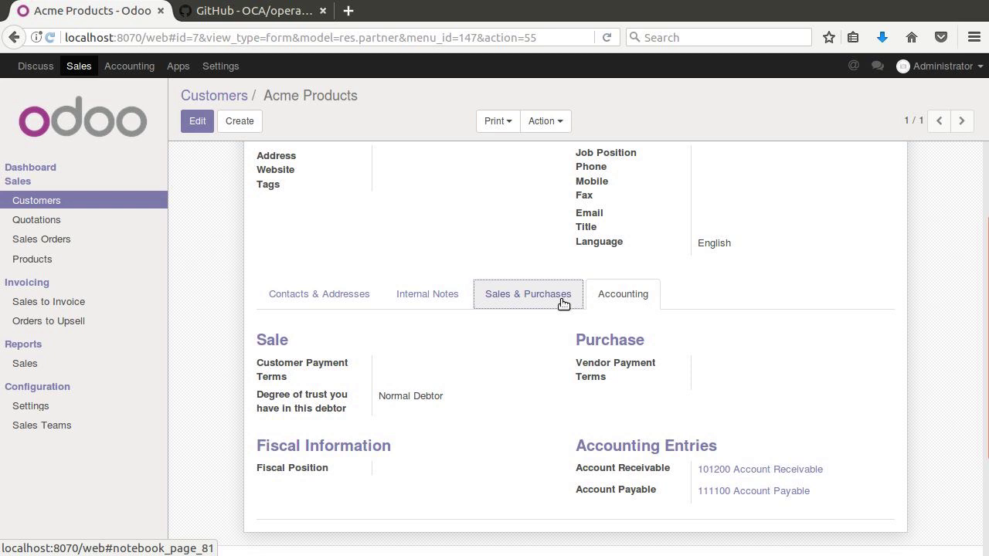
pyautogui.click(437, 300)
pyautogui.click(327, 302)
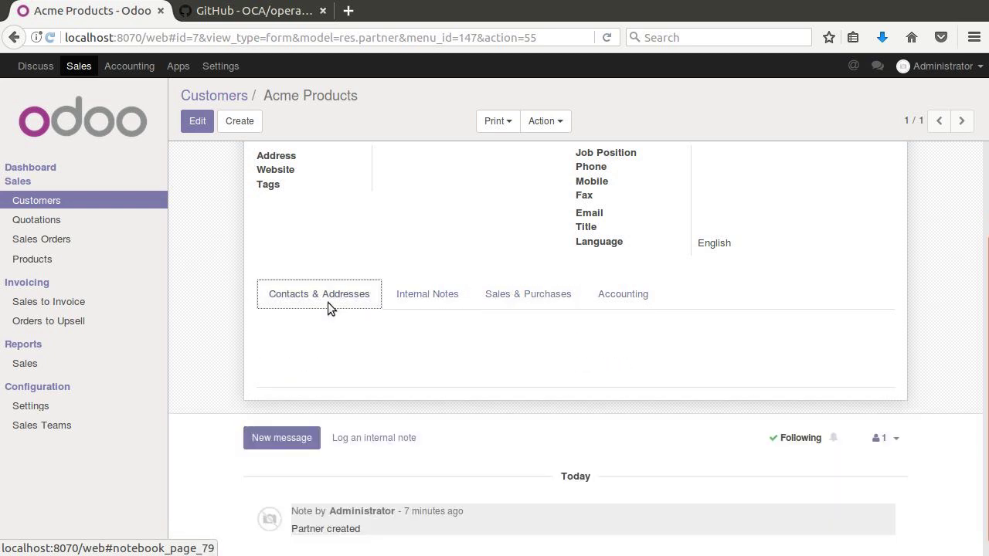
pyautogui.click(407, 301)
pyautogui.click(541, 300)
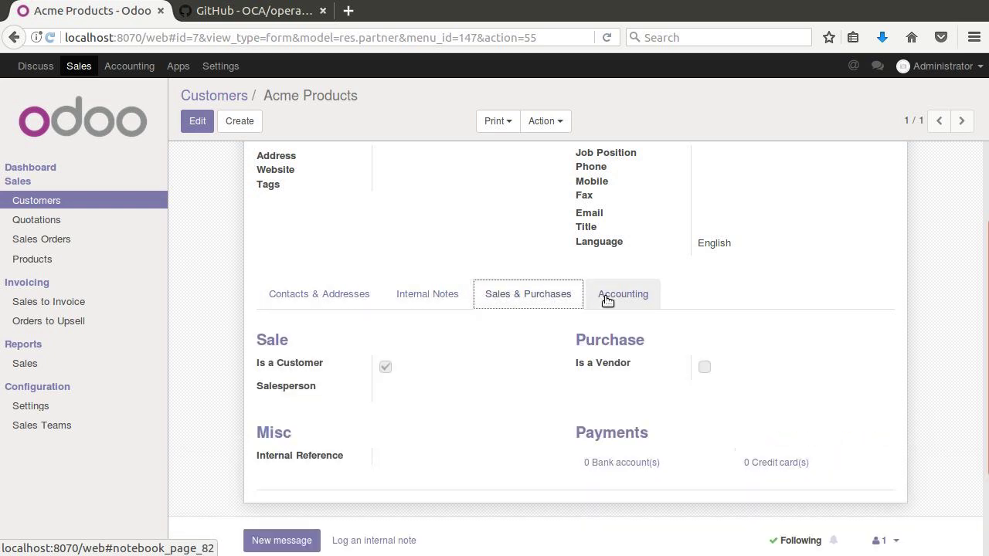
pyautogui.click(607, 301)
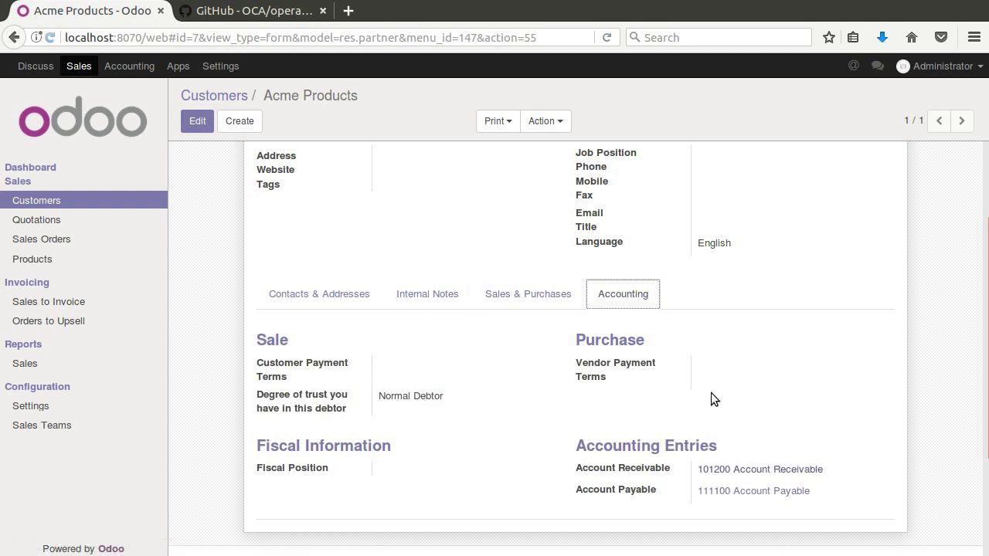
pyautogui.click(178, 68)
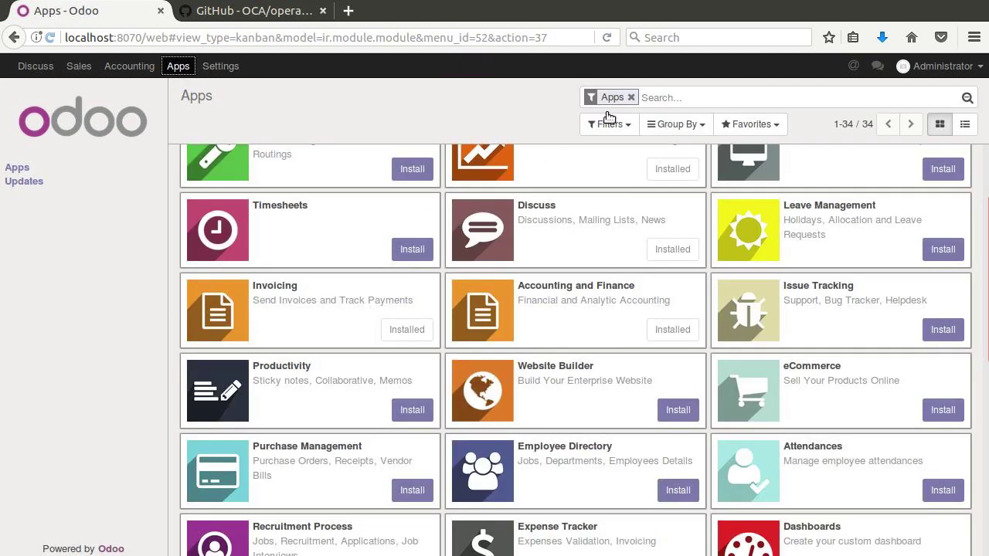
# Search all modules for 'operating' and open the Stock with Operating Units description page
pyautogui.click(630, 97)
pyautogui.write('operating')
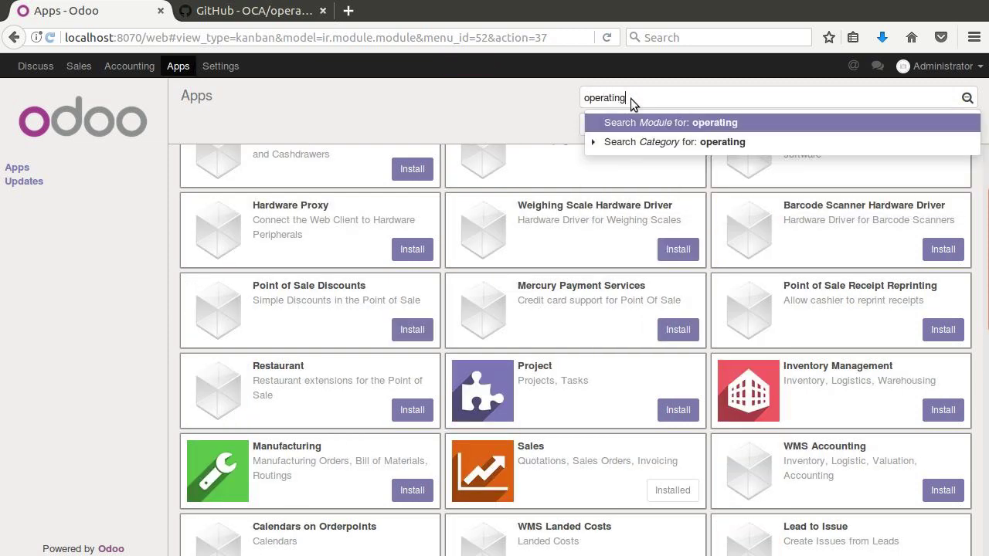
pyautogui.press('Return')
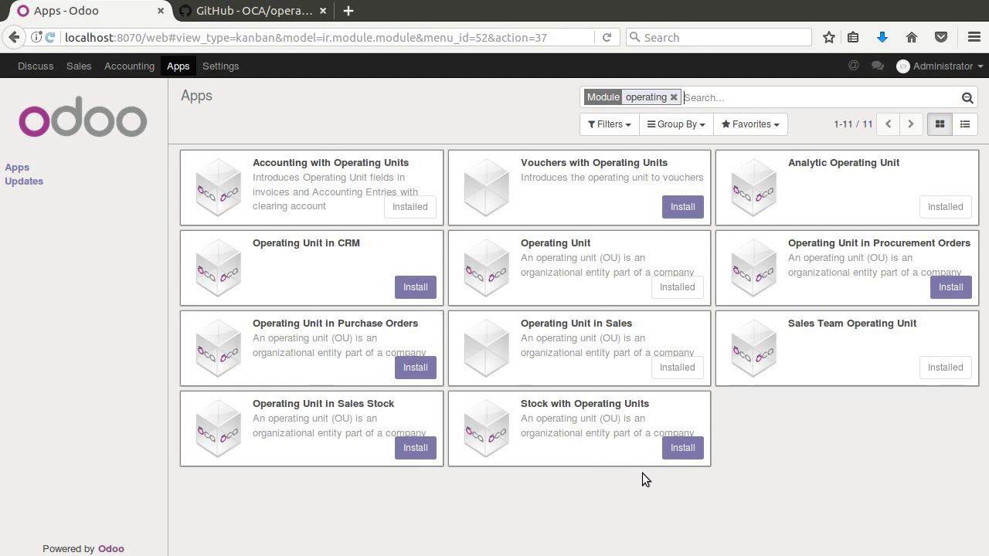
pyautogui.click(514, 430)
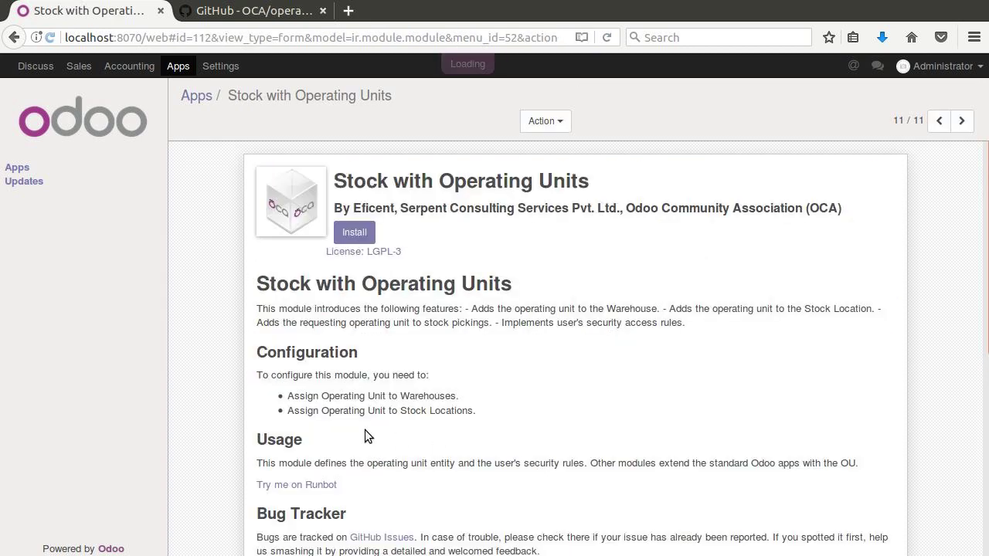
pyautogui.moveTo(459, 395); pyautogui.dragTo(311, 400)
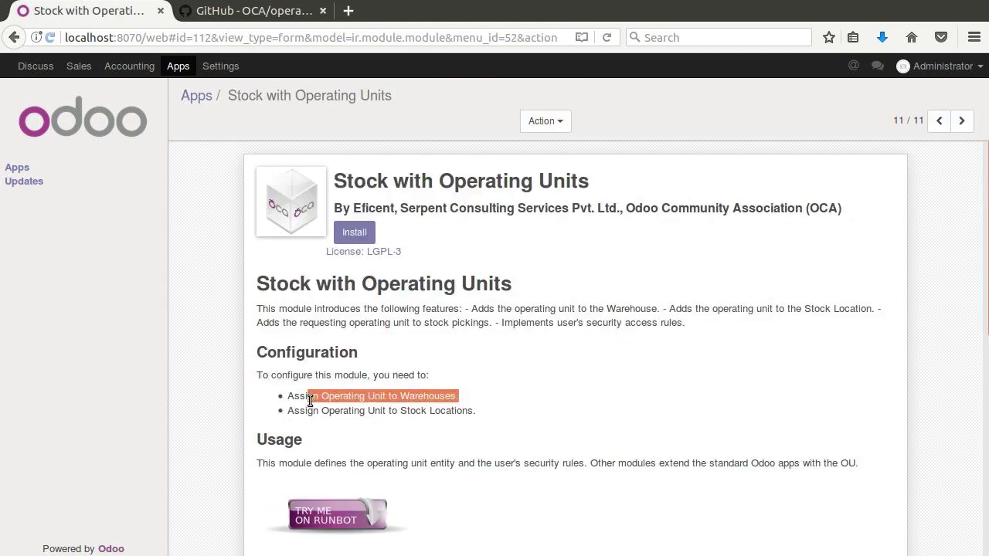
pyautogui.moveTo(462, 411); pyautogui.dragTo(330, 410)
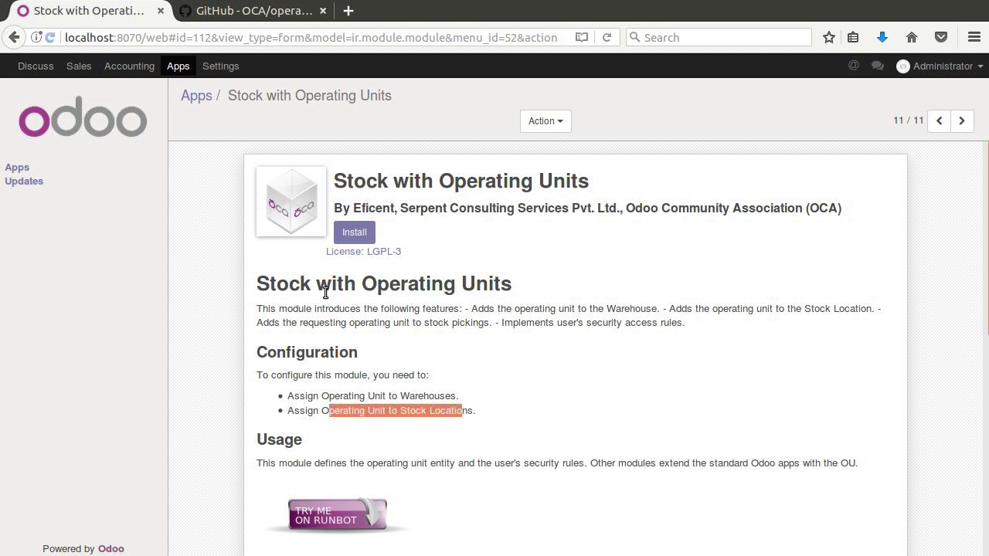
pyautogui.click(345, 226)
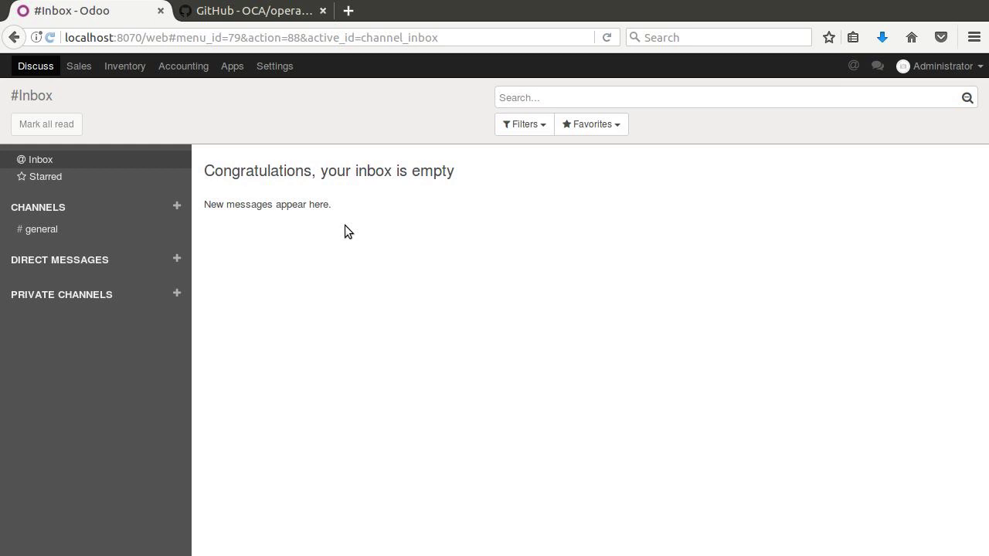
pyautogui.click(129, 71)
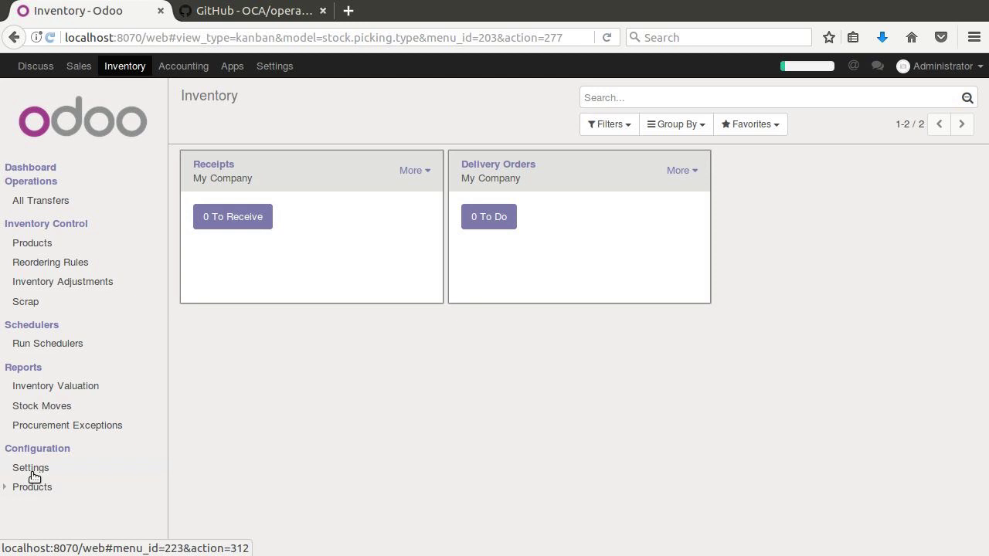
# In Inventory settings, choose 'Manage several Warehouses, each one composed by several stock locations' and apply
pyautogui.click(125, 66)
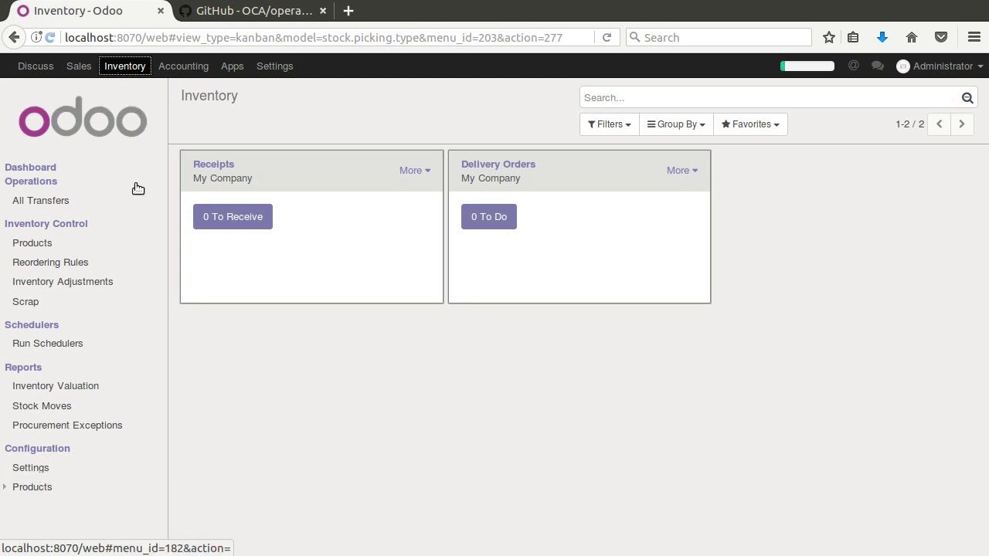
pyautogui.click(35, 486)
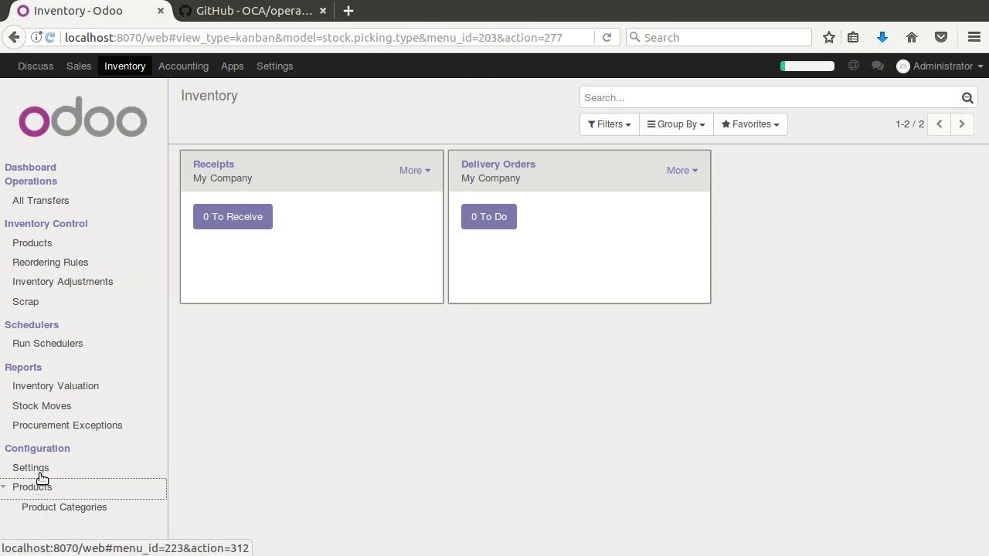
pyautogui.click(37, 468)
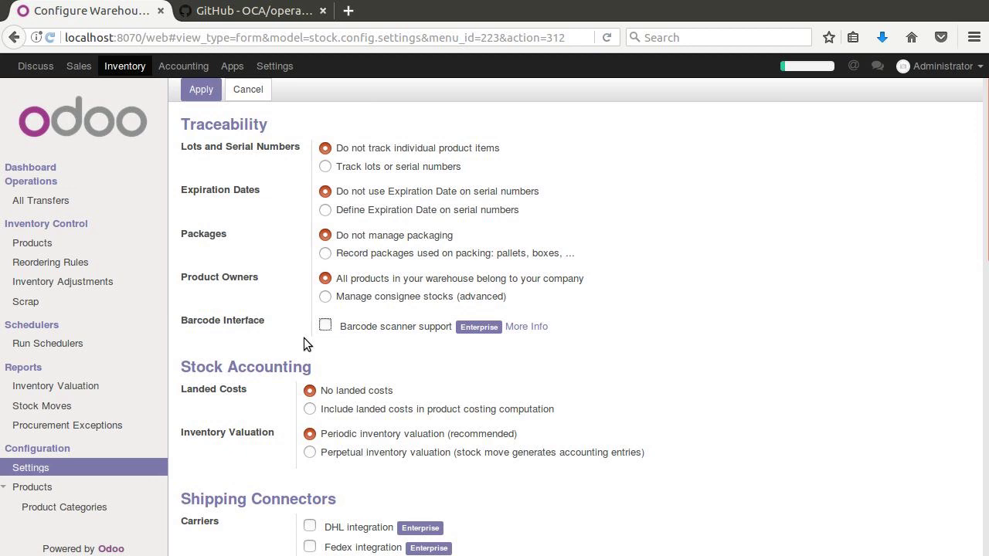
pyautogui.scroll(-5, 303, 337)
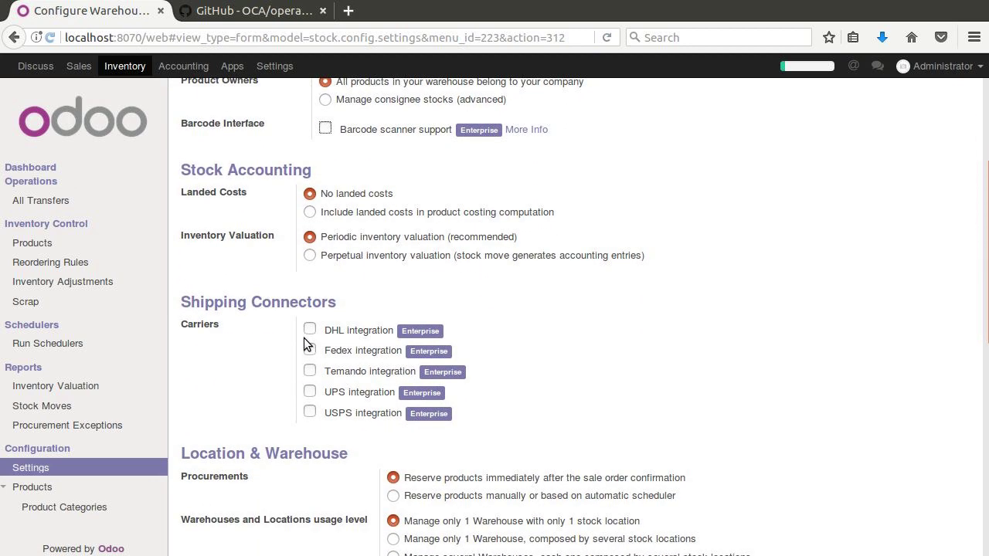
pyautogui.scroll(-2, 304, 338)
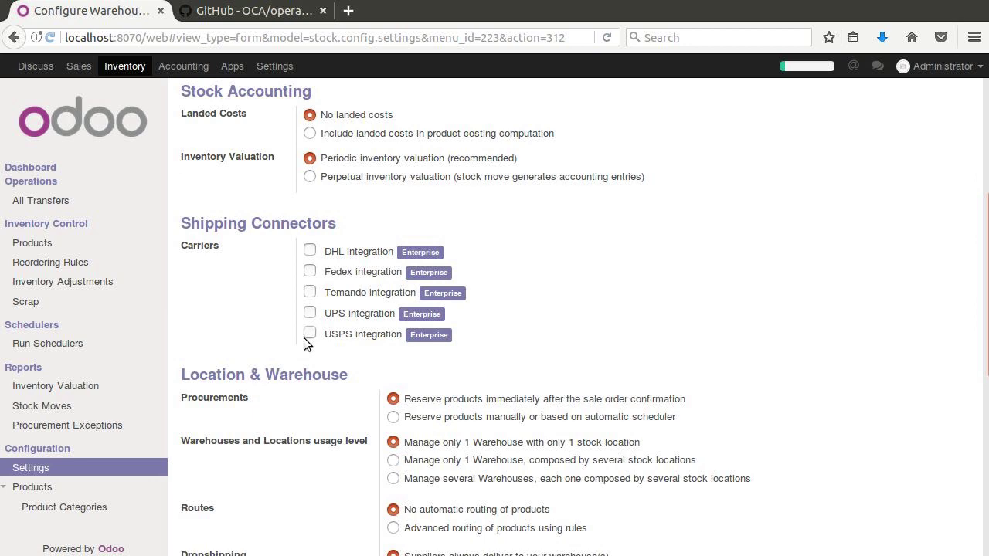
pyautogui.scroll(-5, 304, 337)
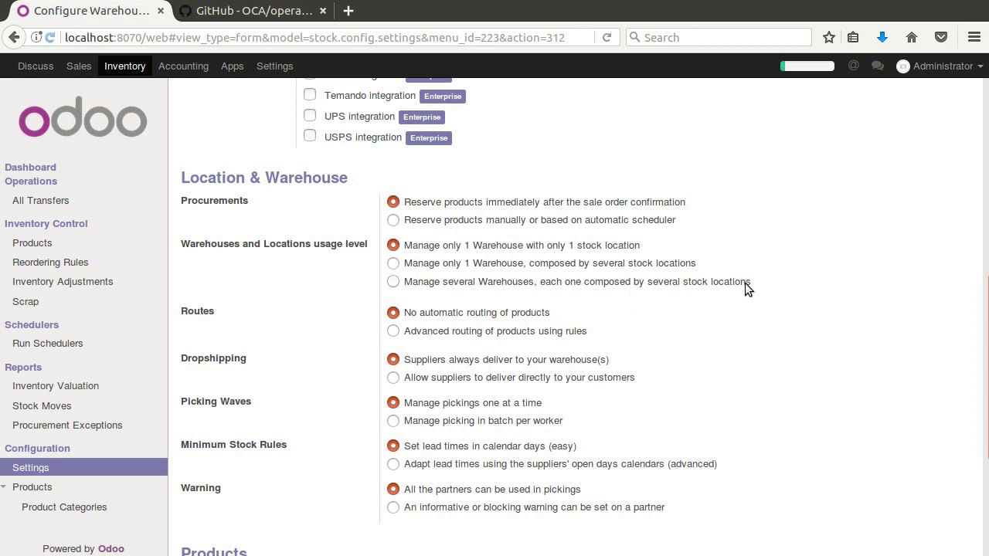
pyautogui.click(393, 282)
pyautogui.scroll(-3, 387, 397)
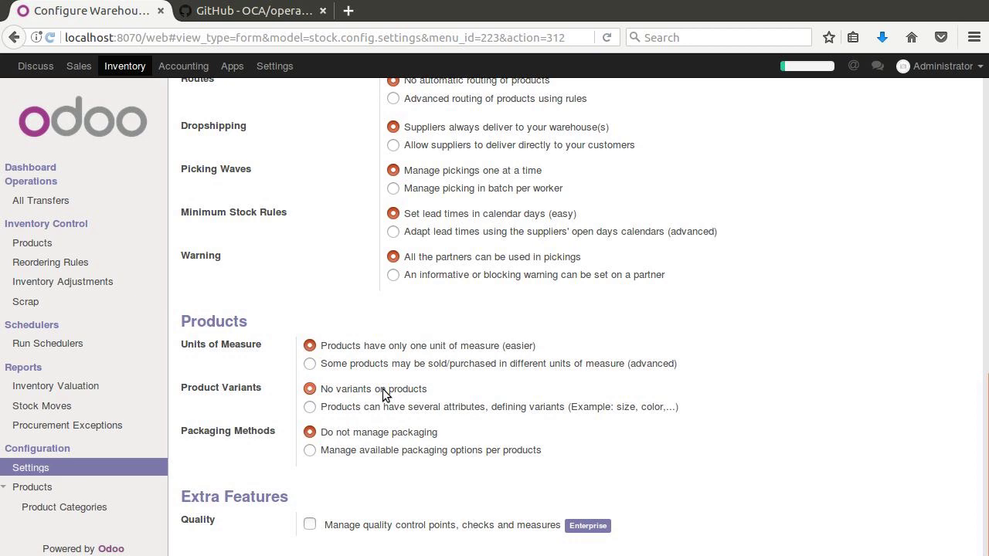
pyautogui.scroll(10, 382, 394)
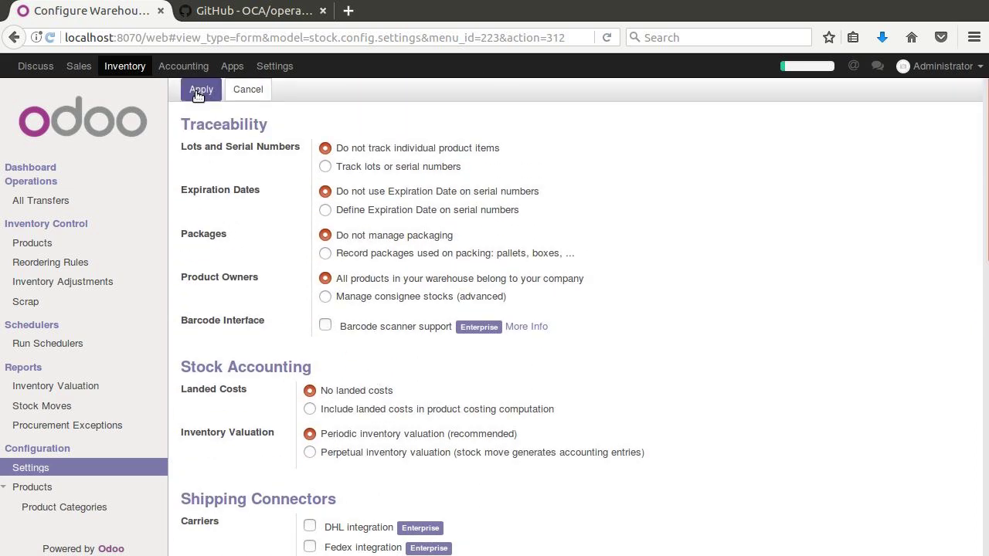
pyautogui.click(198, 90)
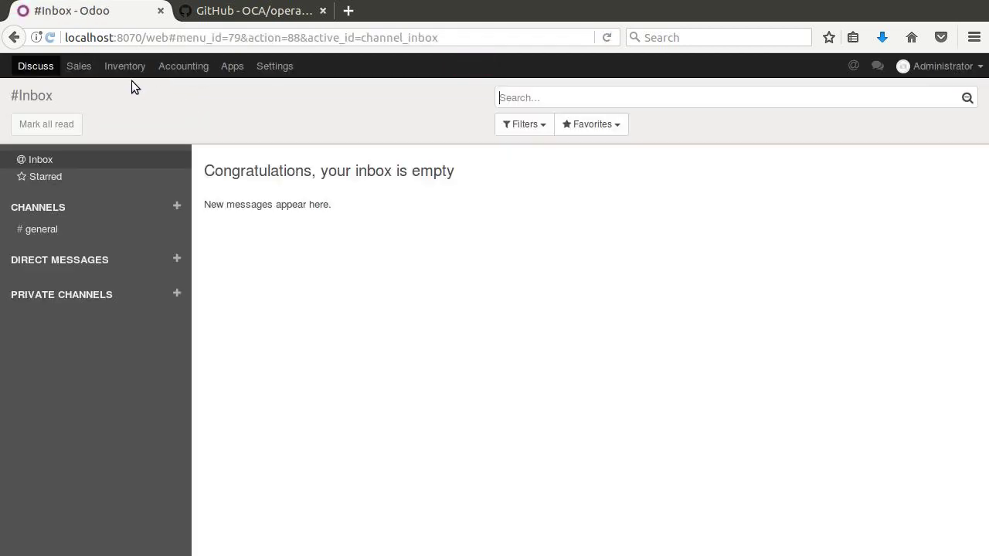
# Open the Inventory Warehouses list and start a new warehouse record
pyautogui.click(122, 68)
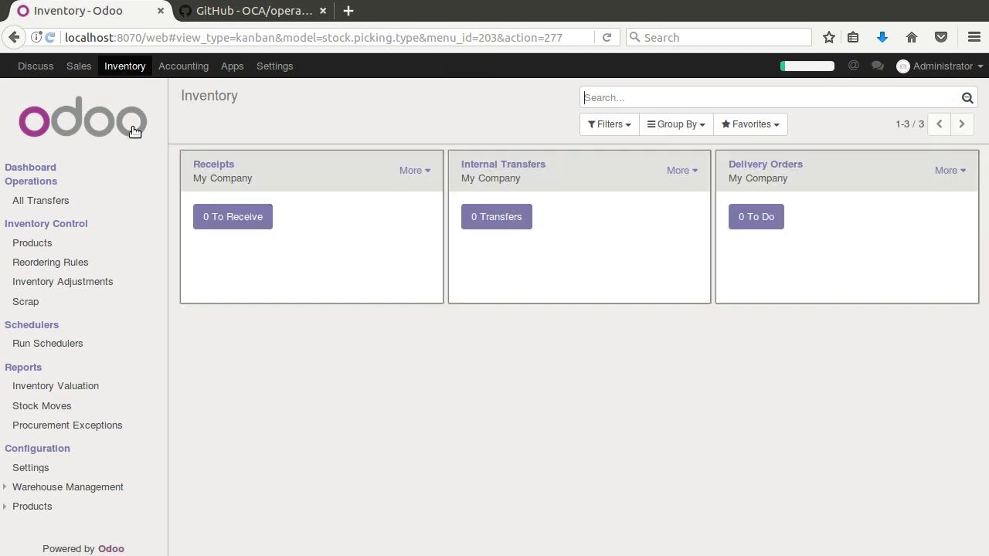
pyautogui.click(34, 507)
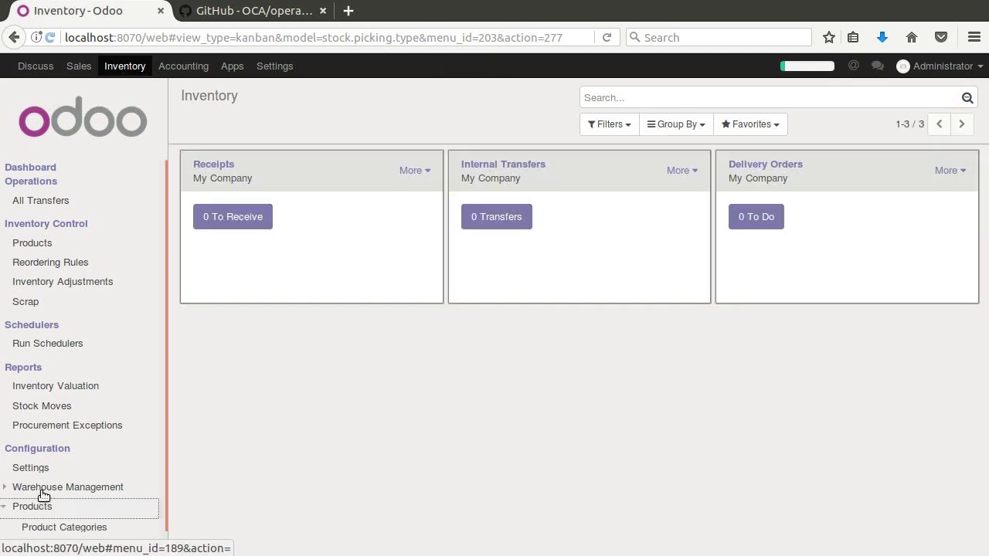
pyautogui.click(43, 488)
pyautogui.scroll(-2, 44, 487)
pyautogui.click(56, 435)
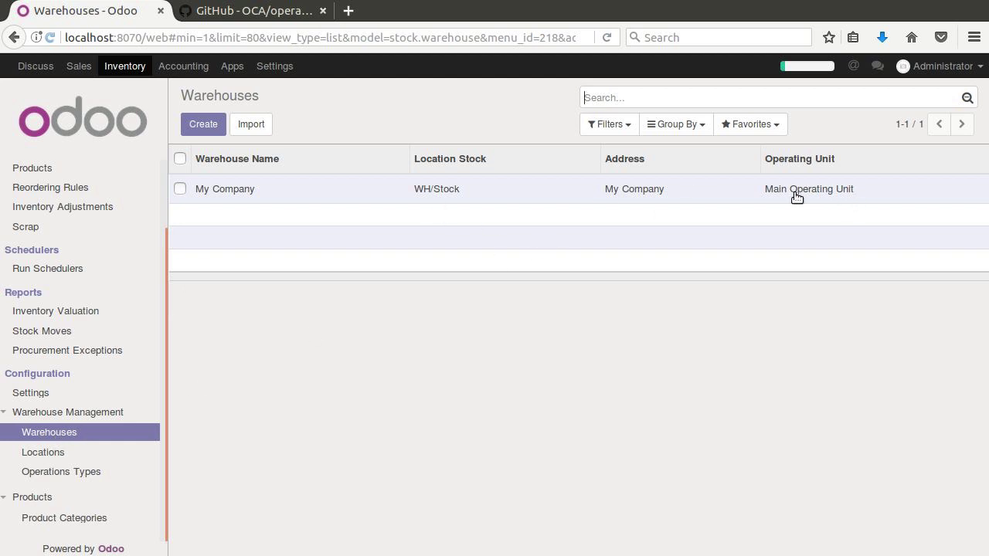
pyautogui.click(206, 129)
# Create warehouse 'Service Provisions', short name 'Ser', under the Services Operating Unit, and save it
pyautogui.write('S')
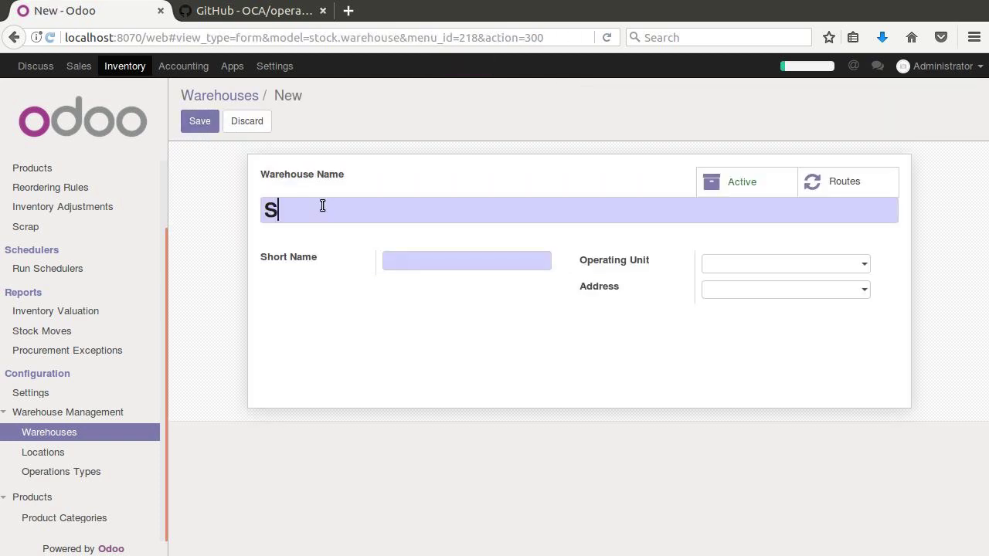
pyautogui.write('ervice Profe')
pyautogui.press('BackSpace')
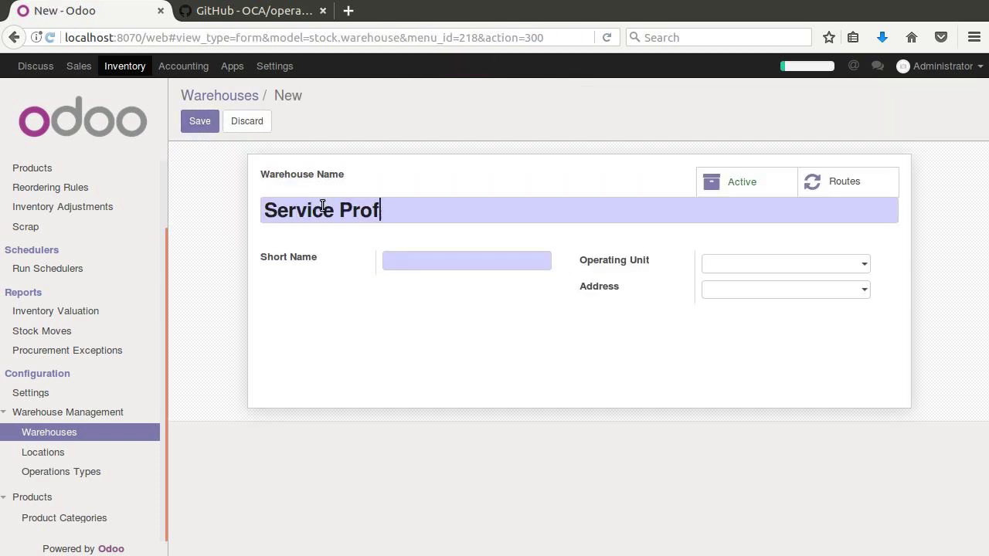
pyautogui.press('BackSpace')
pyautogui.write('ve')
pyautogui.press('BackSpace')
pyautogui.write('isions')
pyautogui.click(424, 265)
pyautogui.write('Servi')
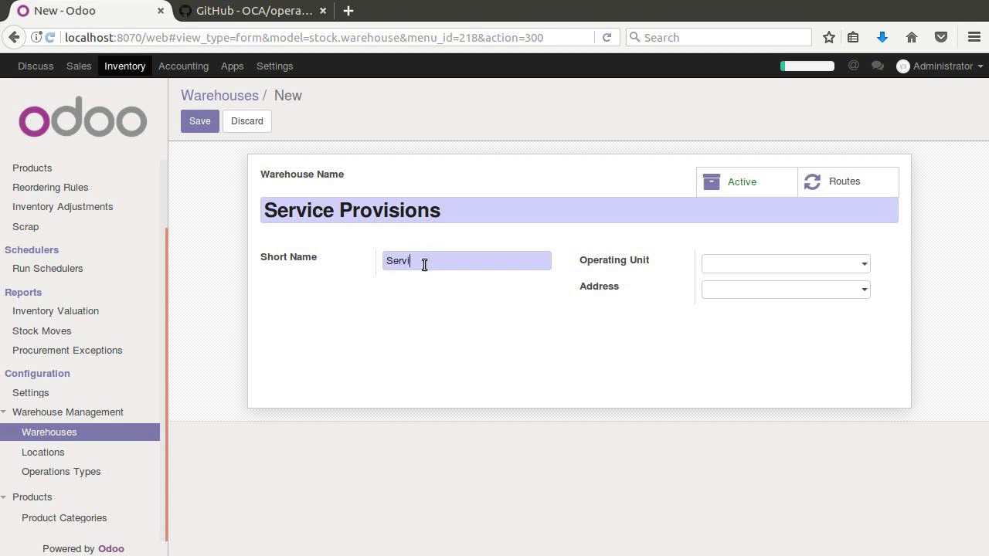
pyautogui.press('BackSpace')
pyautogui.press('BackSpace')
pyautogui.click(763, 265)
pyautogui.click(771, 309)
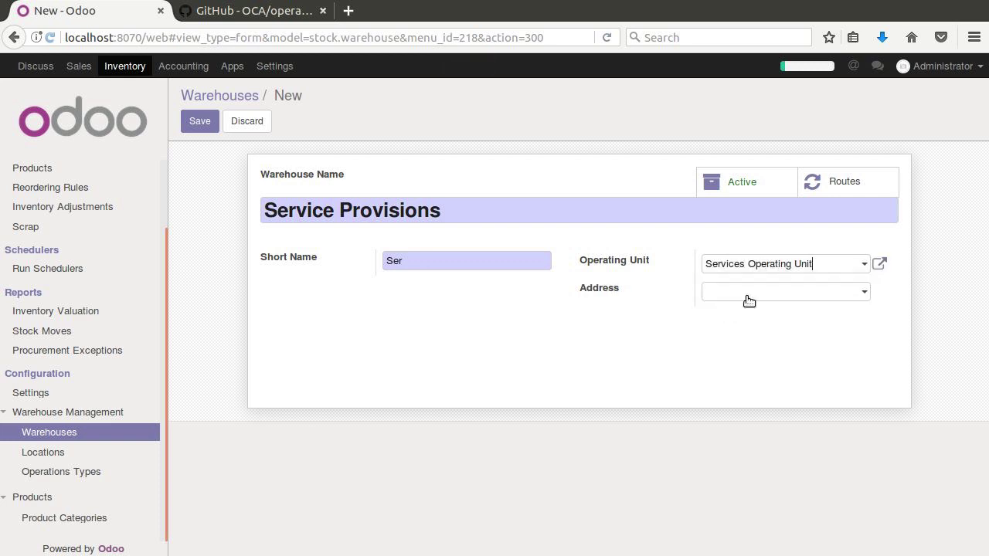
pyautogui.click(199, 124)
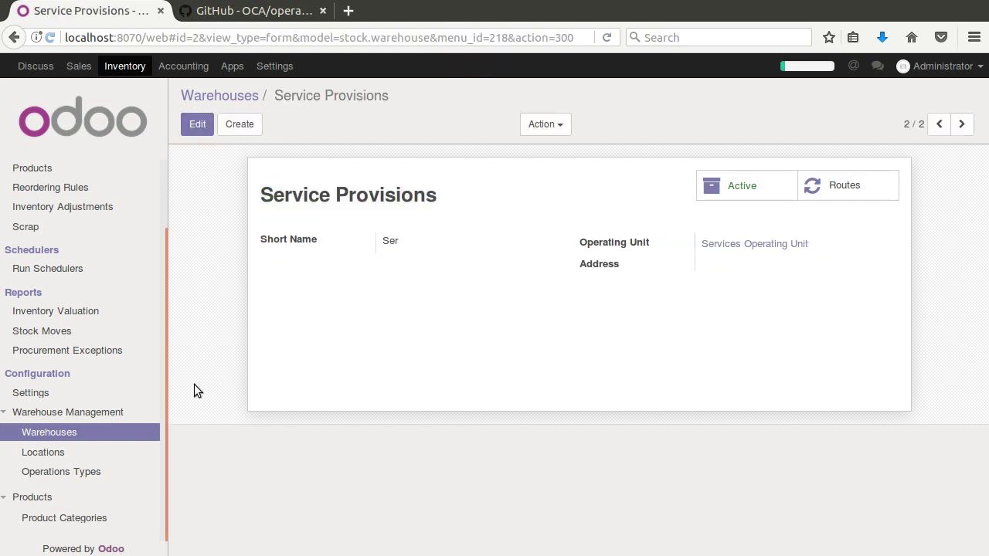
# Browse the stock locations and warehouses lists, then open the Stock Moves report
pyautogui.click(61, 452)
pyautogui.click(56, 435)
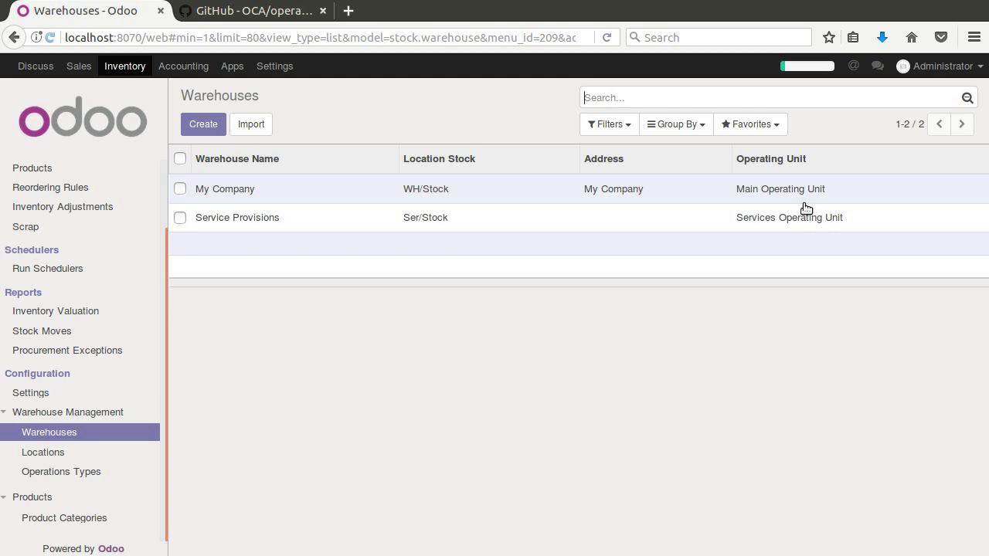
pyautogui.click(26, 330)
# View the Inventory Valuation report, then go to the Accounting dashboard
pyautogui.click(28, 317)
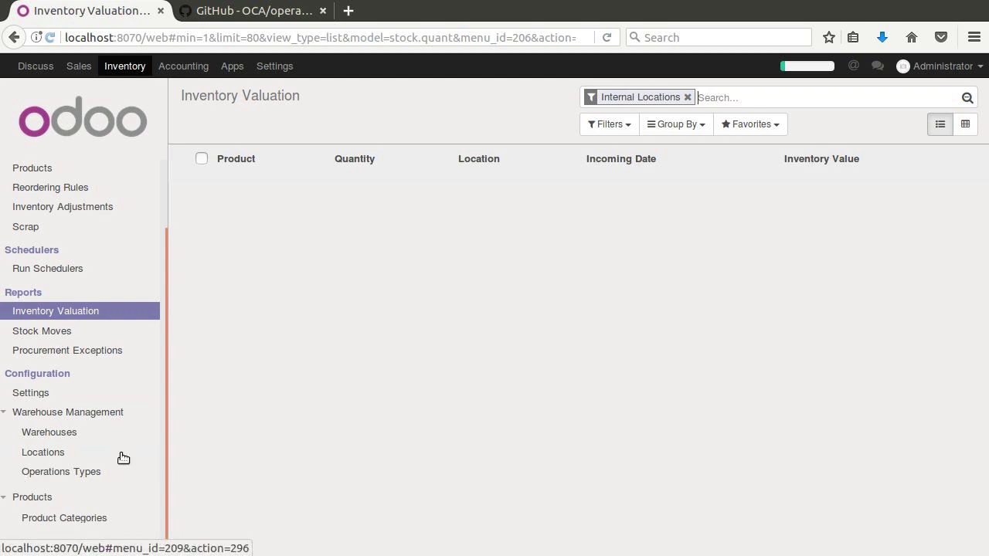
pyautogui.click(174, 74)
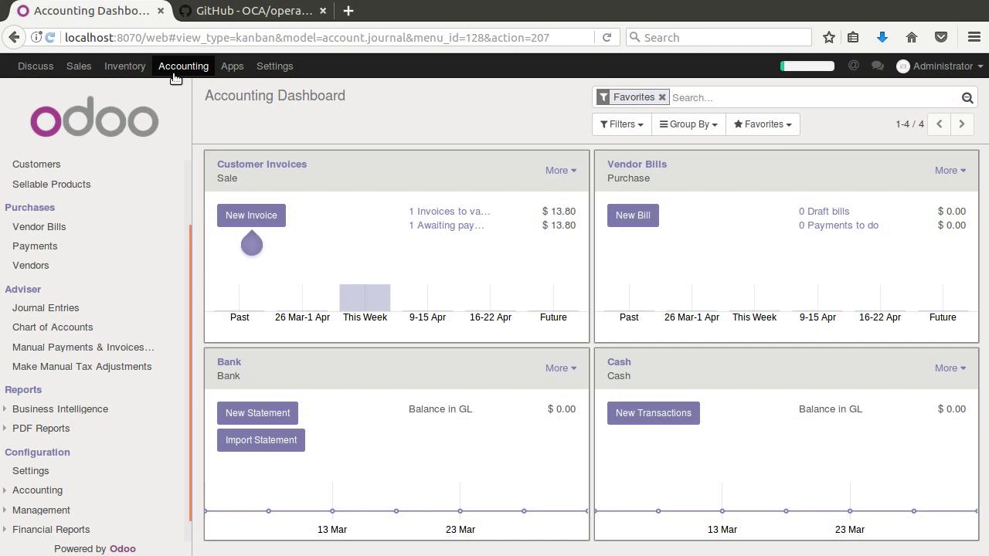
# Search all modules for 'operating' to see the Operating Unit modules, then return to Accounting
pyautogui.click(232, 66)
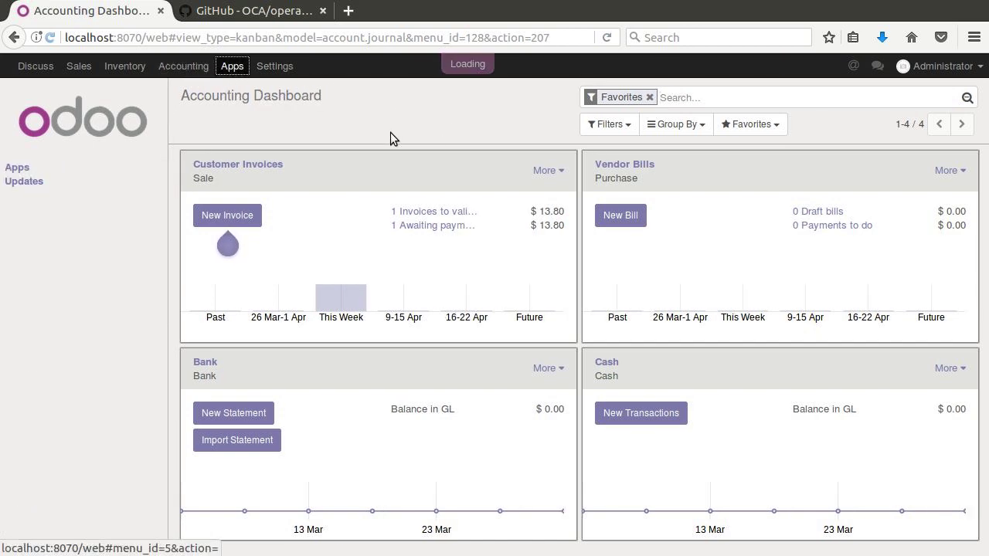
pyautogui.click(632, 98)
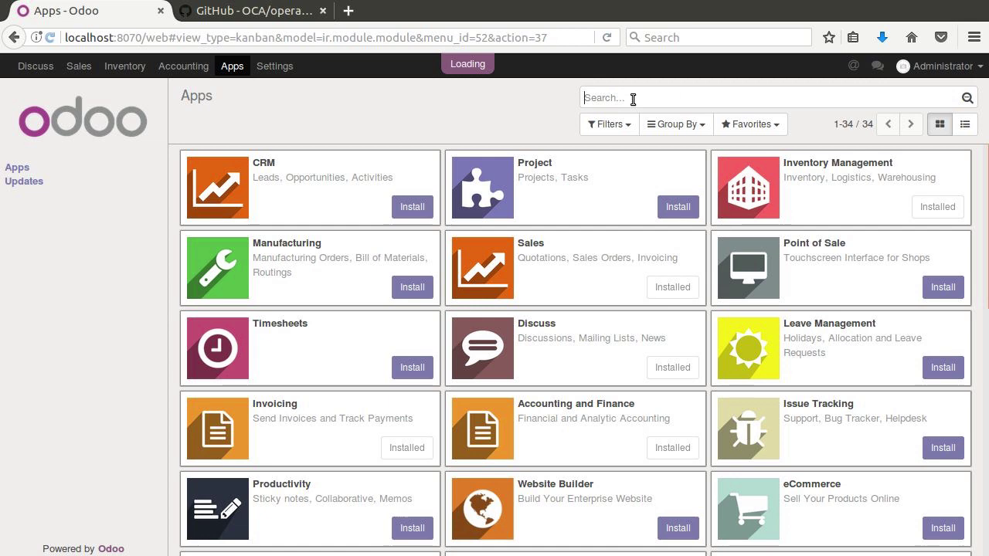
pyautogui.write('operating')
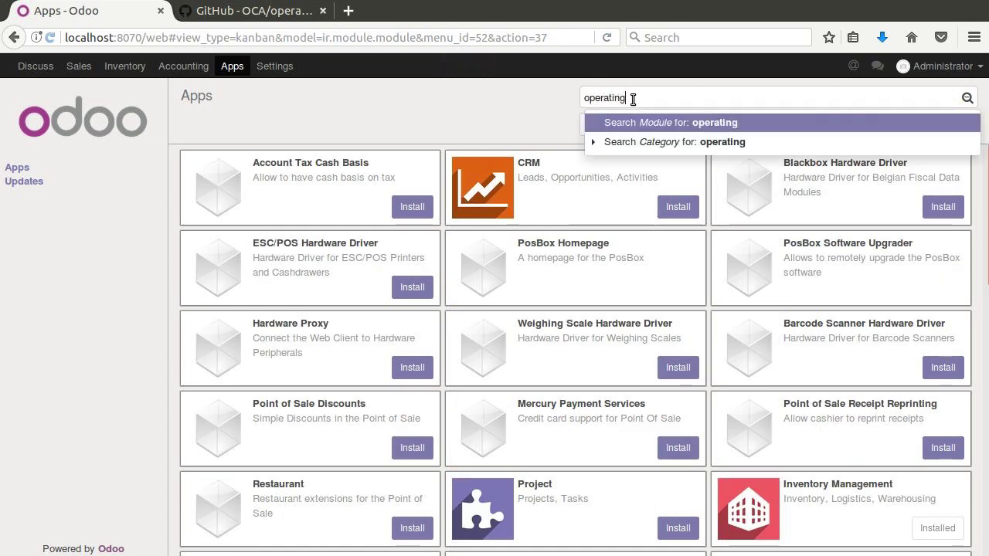
pyautogui.press('Return')
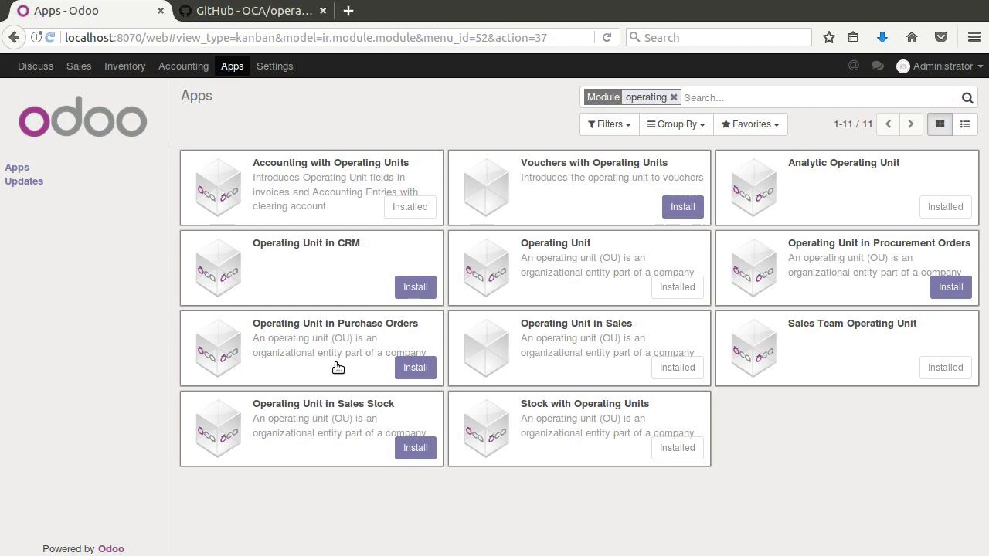
pyautogui.click(186, 67)
# Open the Profit and Loss PDF report options and add an item under Operating Units
pyautogui.scroll(-1, 43, 442)
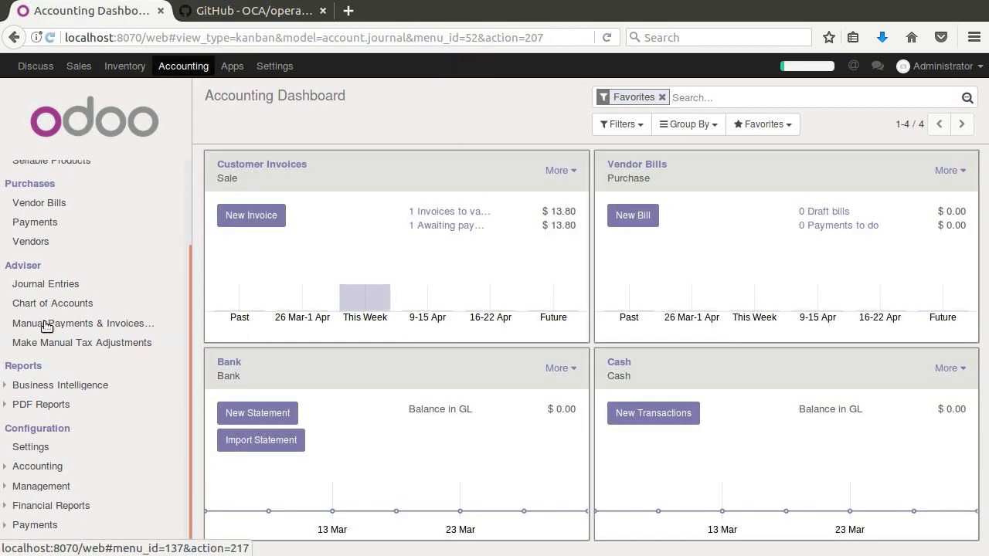
pyautogui.click(44, 406)
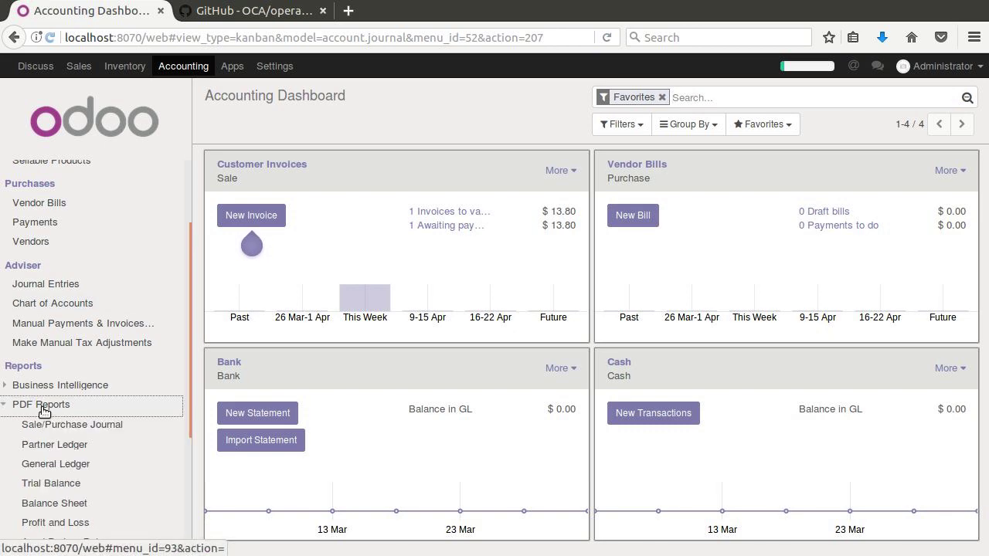
pyautogui.click(48, 523)
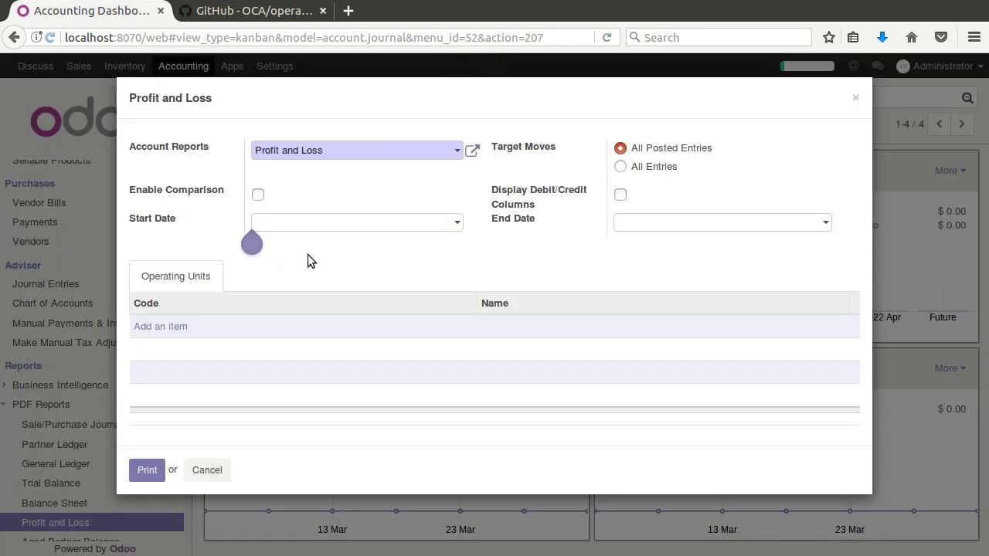
pyautogui.click(154, 327)
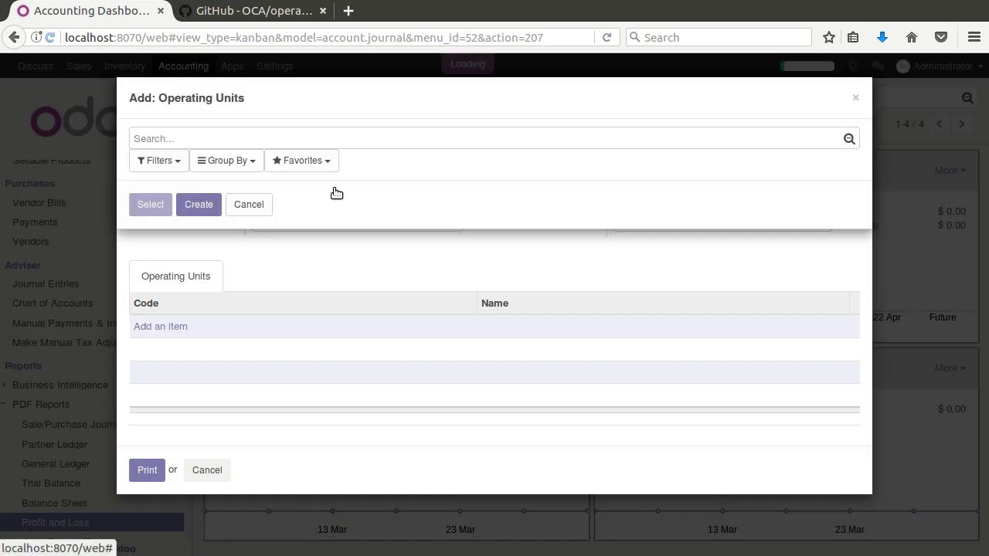